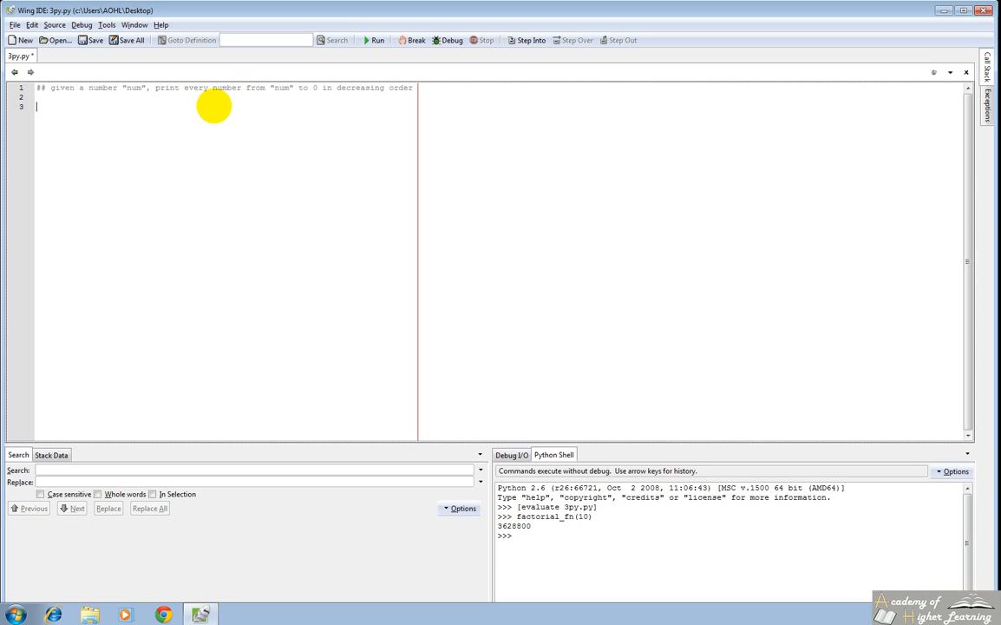
{"action": "type", "text": "#$#"}
Add the example comment '## 10 -> 10, 9, 8, 7 ..., 3, 2, 1, 0' and remove the blank line above it
{"action": "key", "text": "BackSpace"}
{"action": "key", "text": "BackSpace"}
{"action": "type", "text": "# 10->"}
{"action": "type", "text": "10, 9, 8, "}
{"action": "type", "text": " ....,"}
{"action": "type", "text": ", 2, 1, 0"}
{"action": "key", "text": "shift+Home"}
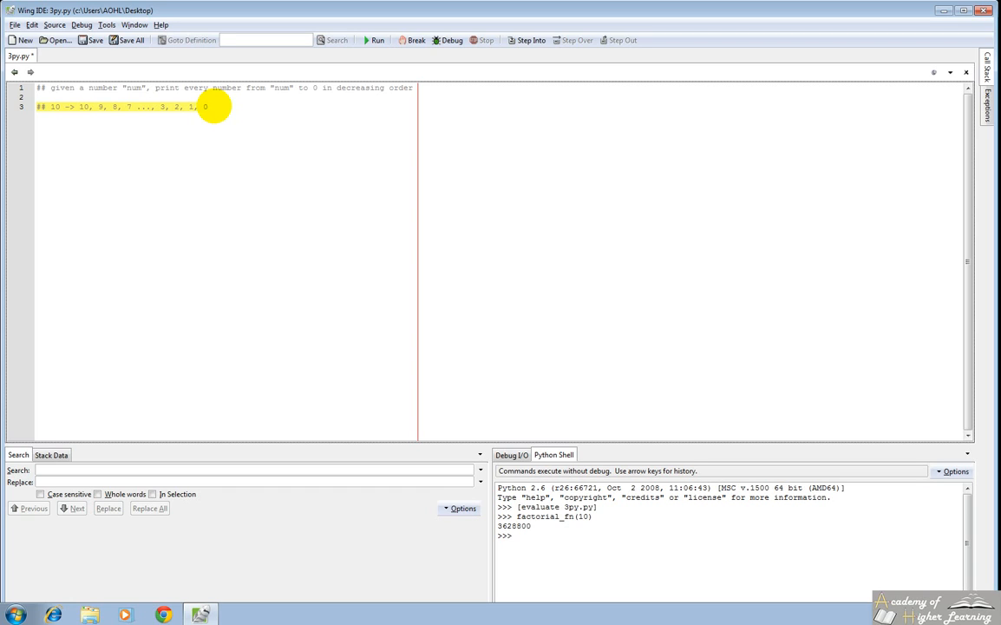
{"action": "key", "text": "Up"}
{"action": "key", "text": "Delete"}
{"action": "key", "text": "End"}
Define countdown_fn(num) with the base case if num == 0: print 0
{"action": "key", "text": "Return"}
{"action": "key", "text": "Return"}
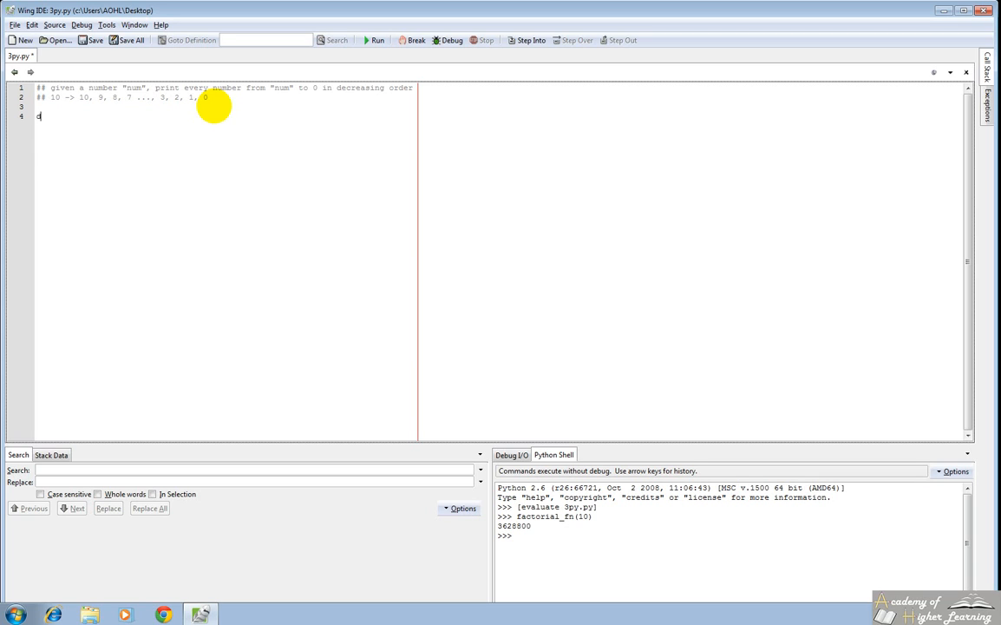
{"action": "type", "text": "def cou"}
{"action": "type", "text": "ntdown_fn(num):"}
{"action": "key", "text": "Return"}
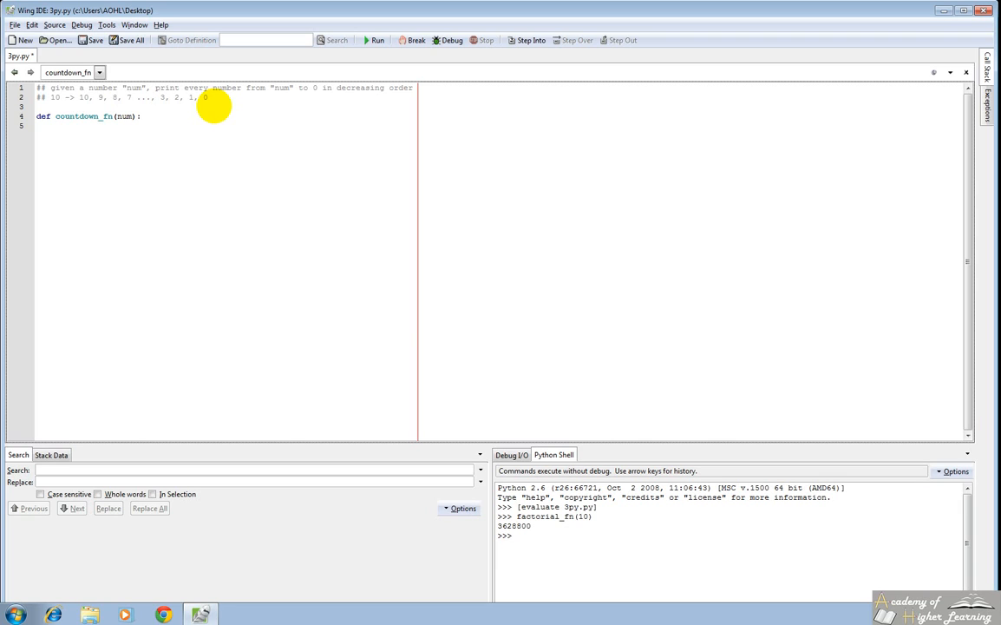
{"action": "type", "text": "if num == 0:"}
{"action": "left_click", "coordinate": [209, 98]}
{"action": "type", "text": "0:"}
{"action": "left_click", "coordinate": [180, 139]}
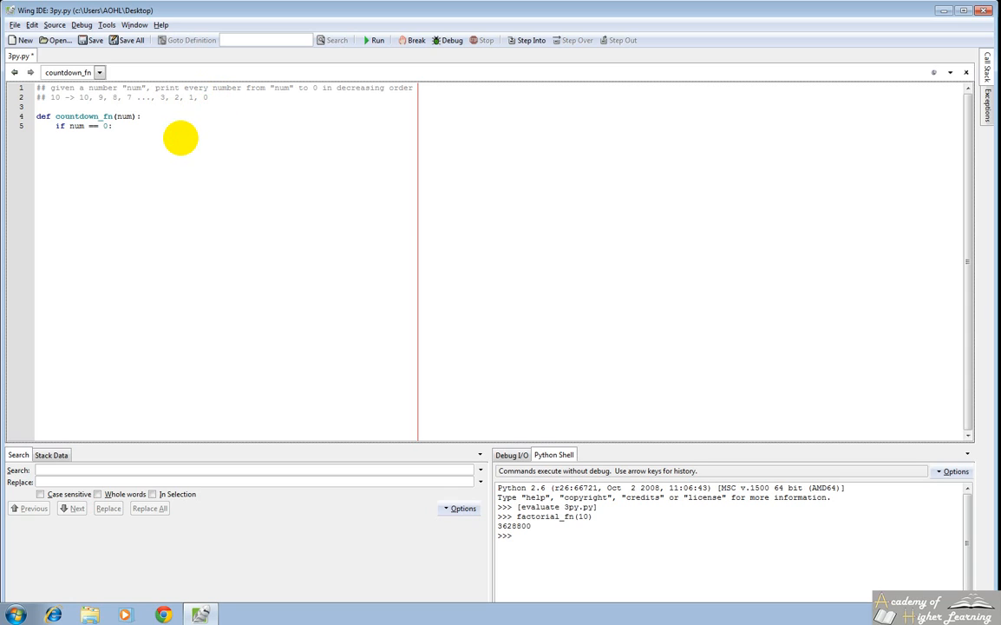
{"action": "key", "text": "Return"}
{"action": "type", "text": "## Final "}
{"action": "type", "text": "statement"}
Add the else branch that prints num and recurses with countdown_fn(num-1), tidying the placeholder and stray quote
{"action": "key", "text": "Return"}
{"action": "type", "text": "else:"}
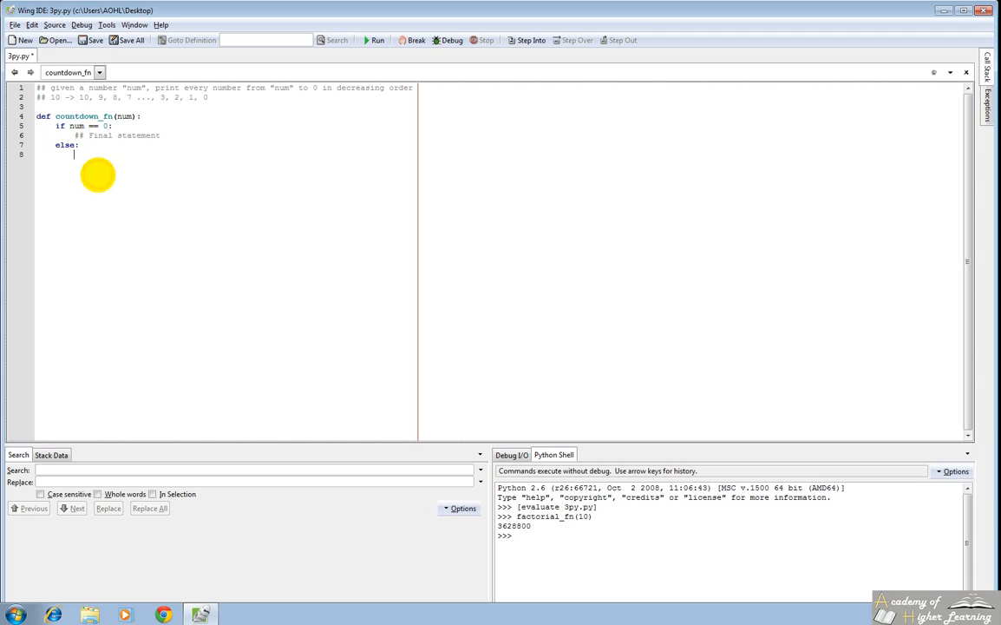
{"action": "type", "text": "print num"}
{"action": "key", "text": "Return"}
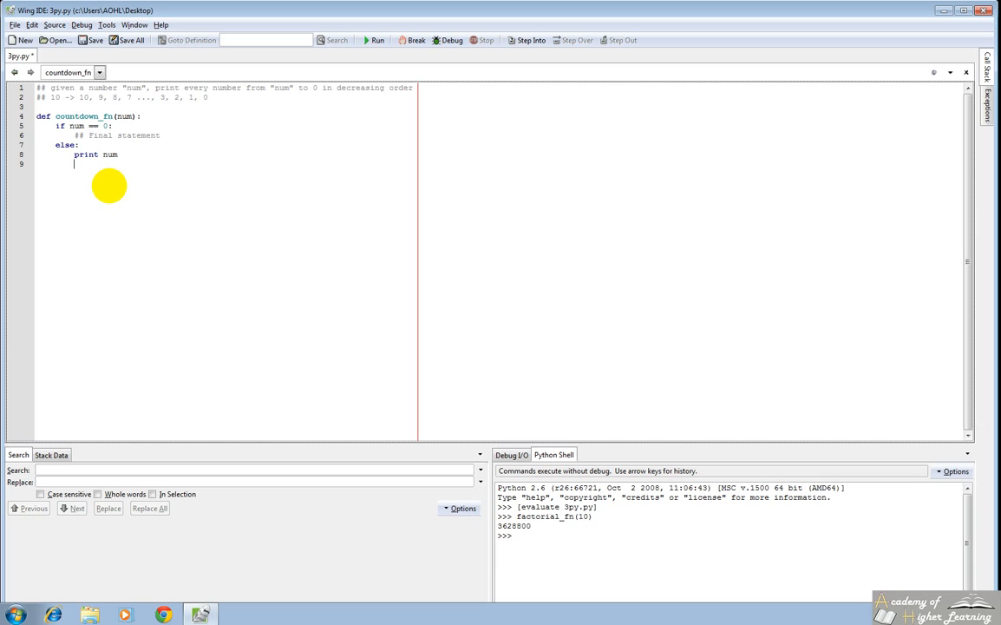
{"action": "type", "text": "countdown_fn(num-1)"}
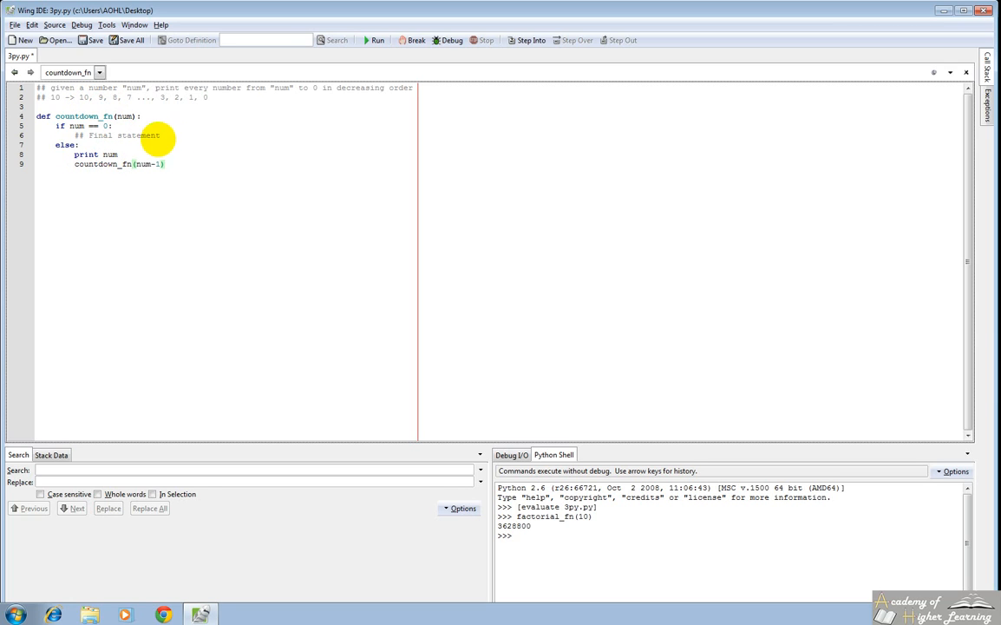
{"action": "left_click_drag", "start_coordinate": [162, 136], "coordinate": [73, 135]}
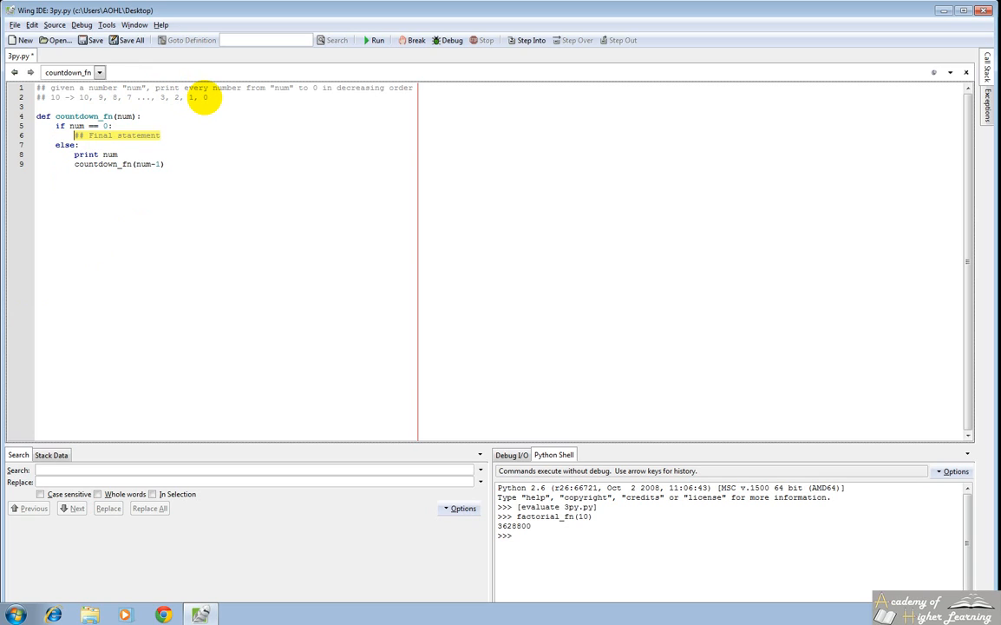
{"action": "type", "text": "print "}
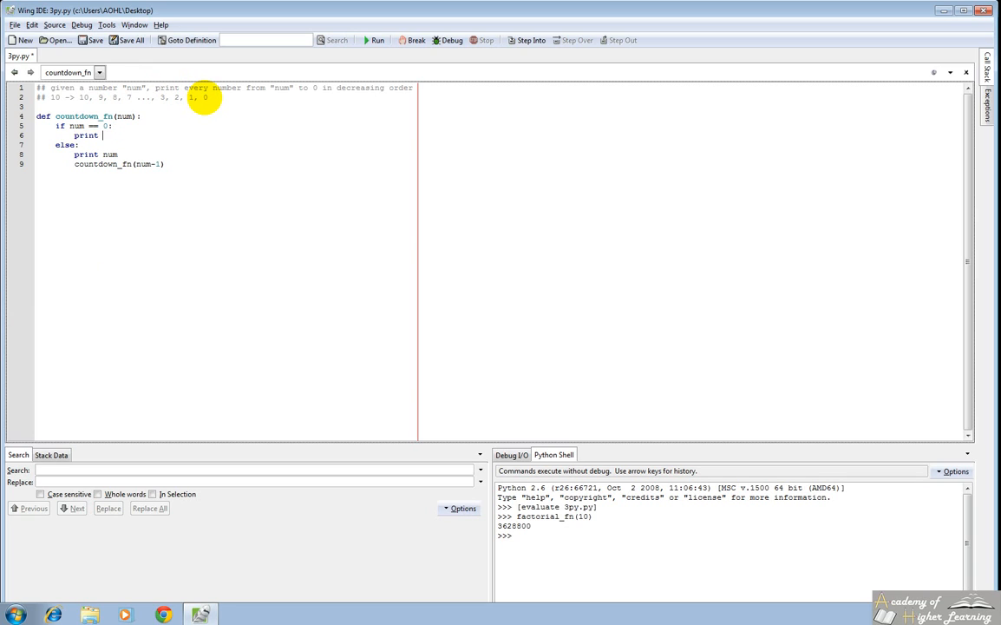
{"action": "type", "text": "0"}
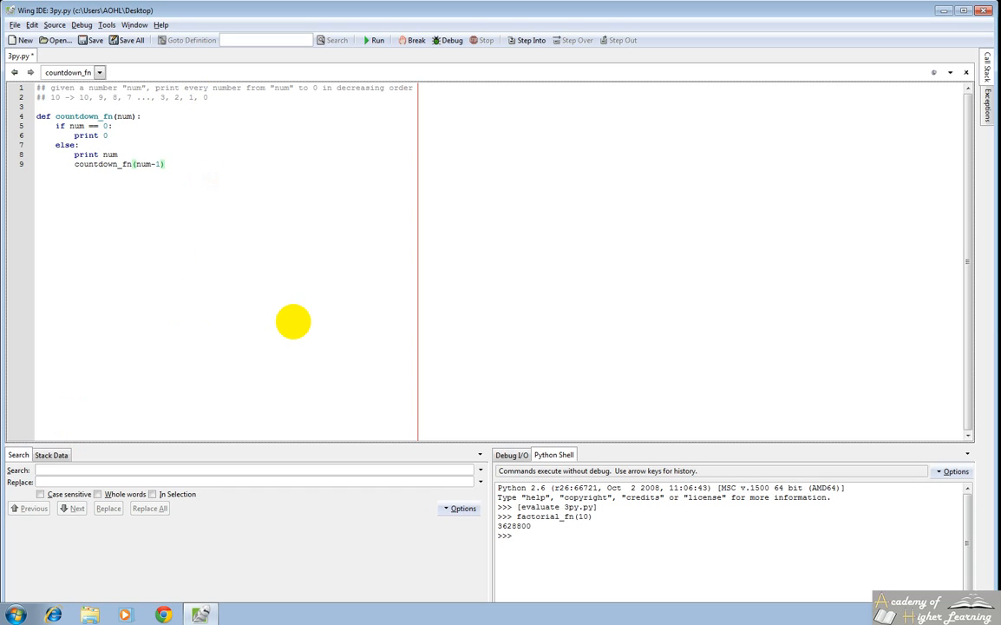
{"action": "key", "text": "Return"}
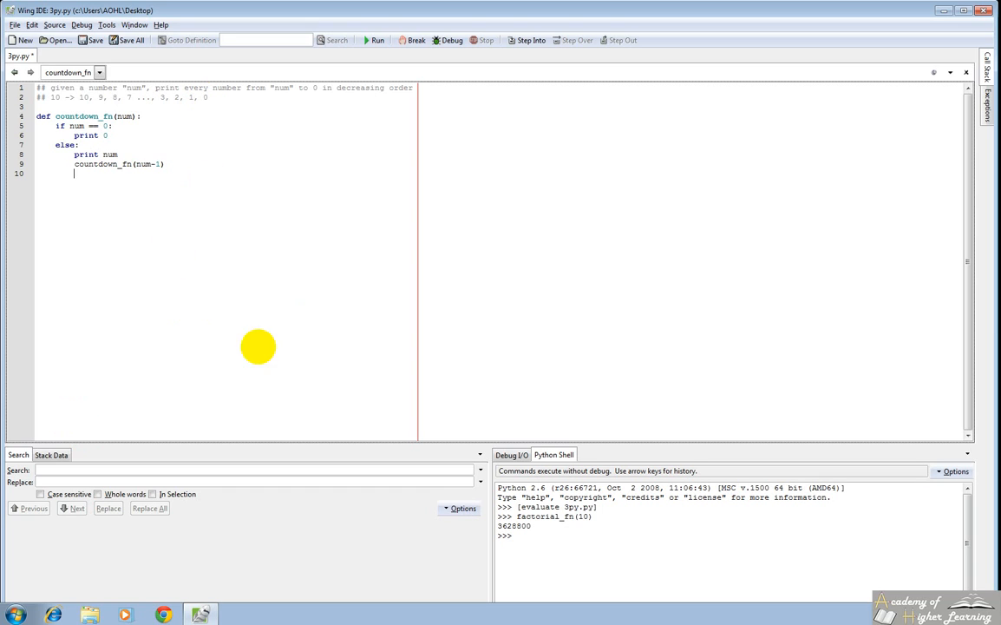
Run the script and call countdown_fn(10) and countdown_fn(30) in the Python Shell
{"action": "left_click", "coordinate": [378, 40]}
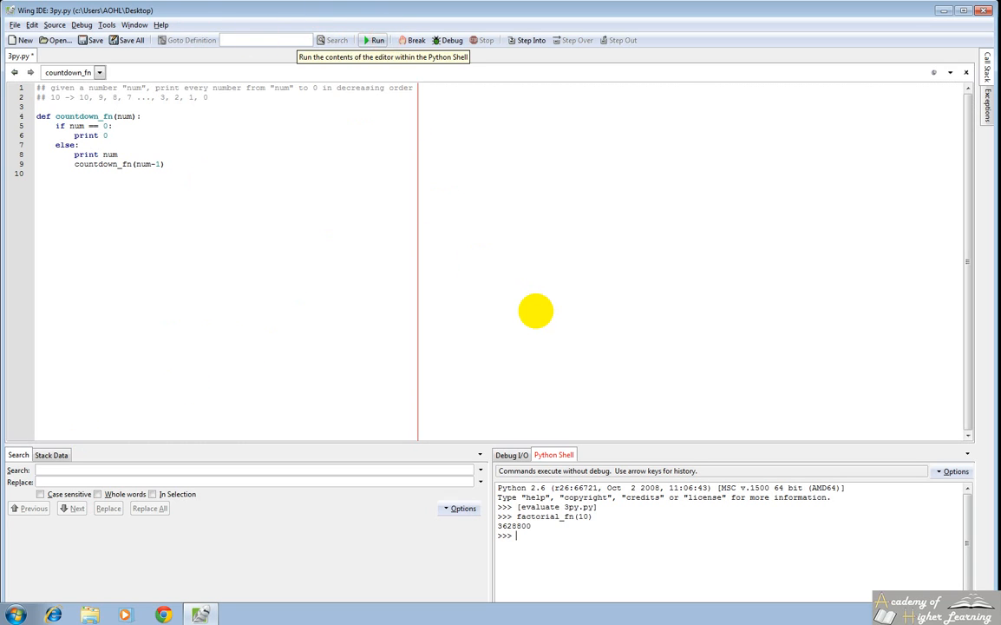
{"action": "type", "text": "countdown_fn(10)"}
{"action": "key", "text": "Return"}
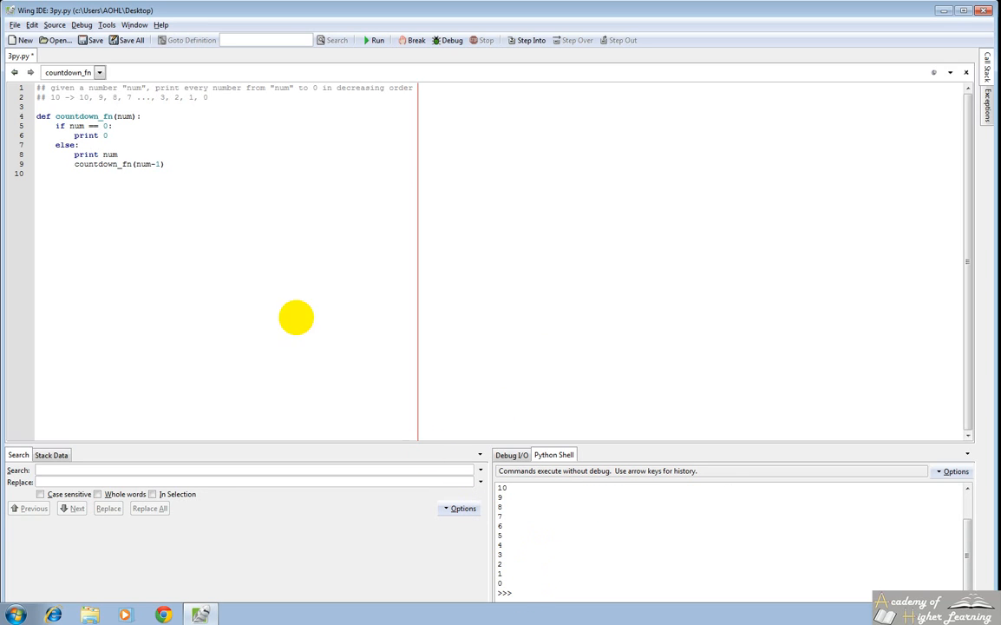
{"action": "left_click", "coordinate": [378, 40]}
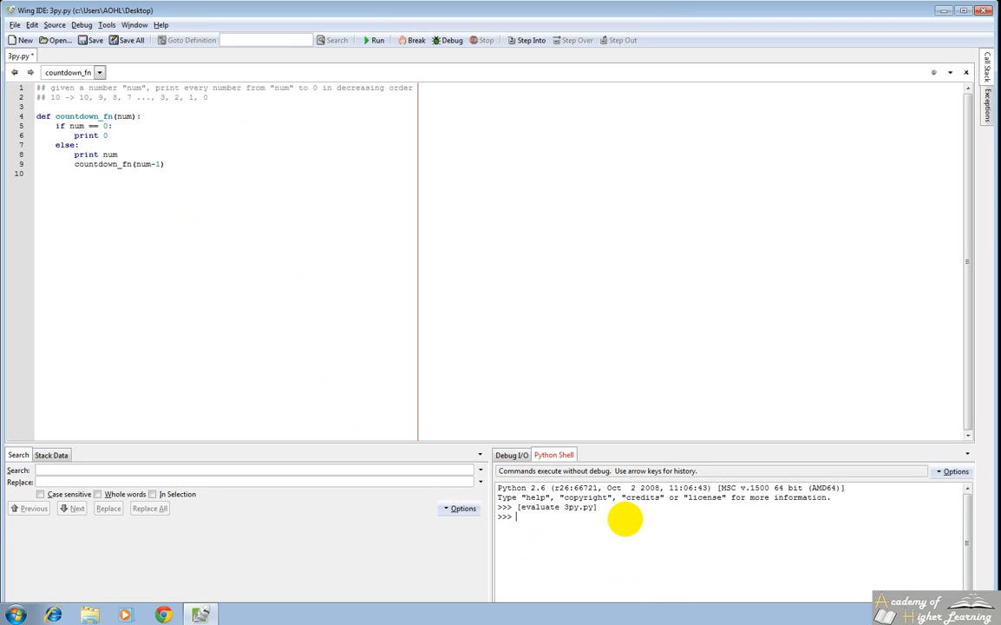
{"action": "type", "text": "countdow"}
{"action": "key", "text": "BackSpace"}
{"action": "key", "text": "BackSpace"}
{"action": "type", "text": "own_fn(10)"}
{"action": "key", "text": "Return"}
{"action": "type", "text": "countdown_fn(30)"}
{"action": "key", "text": "Return"}
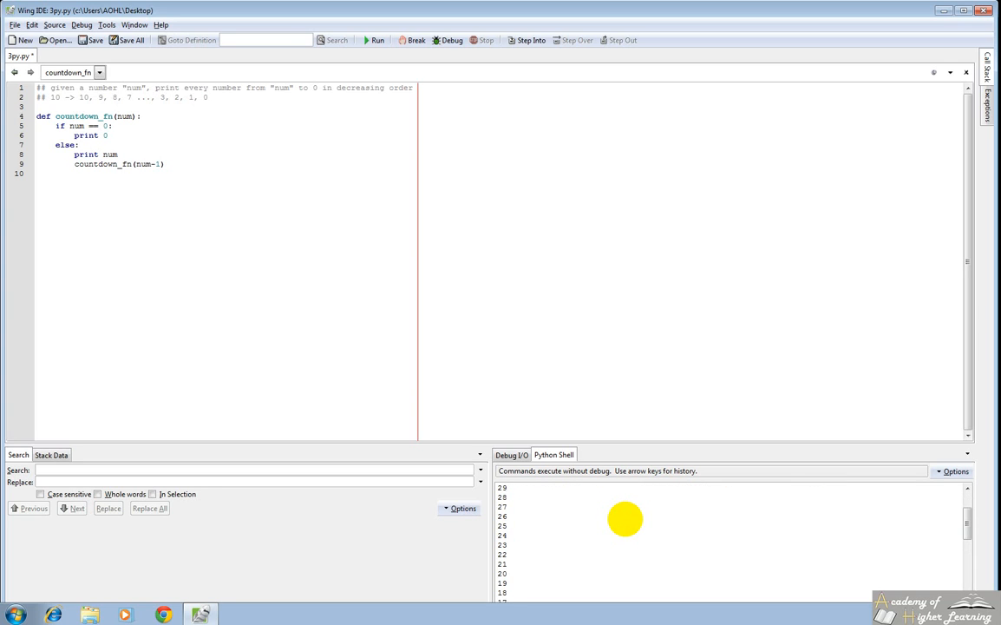
{"action": "scroll", "coordinate": [625, 519], "scroll_direction": "up", "scroll_amount": 5}
{"action": "scroll", "coordinate": [521, 564], "scroll_direction": "down", "scroll_amount": 3}
{"action": "scroll", "coordinate": [520, 582], "scroll_direction": "down", "scroll_amount": 3}
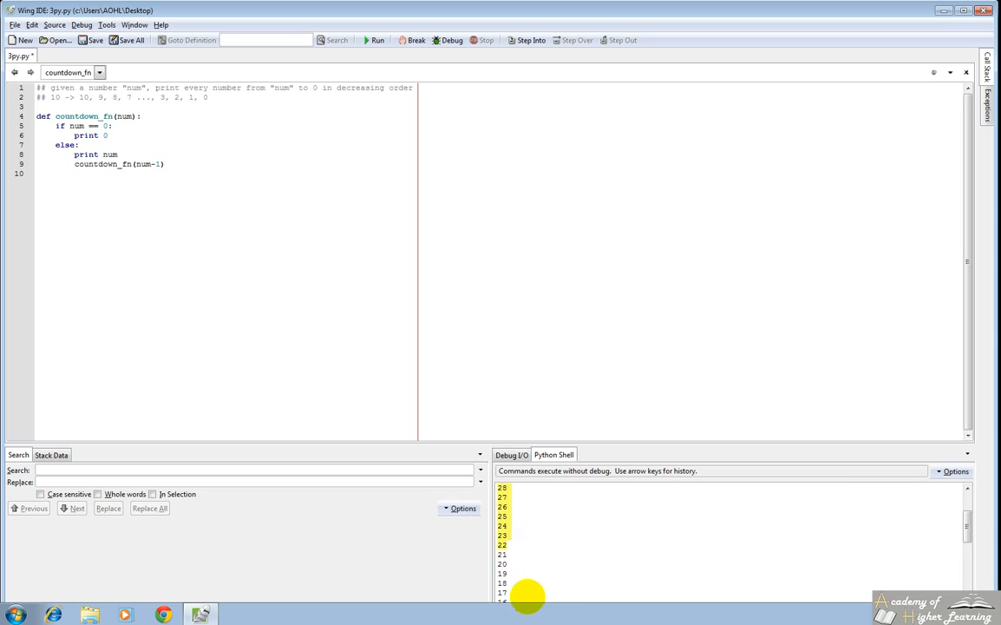
{"action": "scroll", "coordinate": [520, 581], "scroll_direction": "down", "scroll_amount": 3}
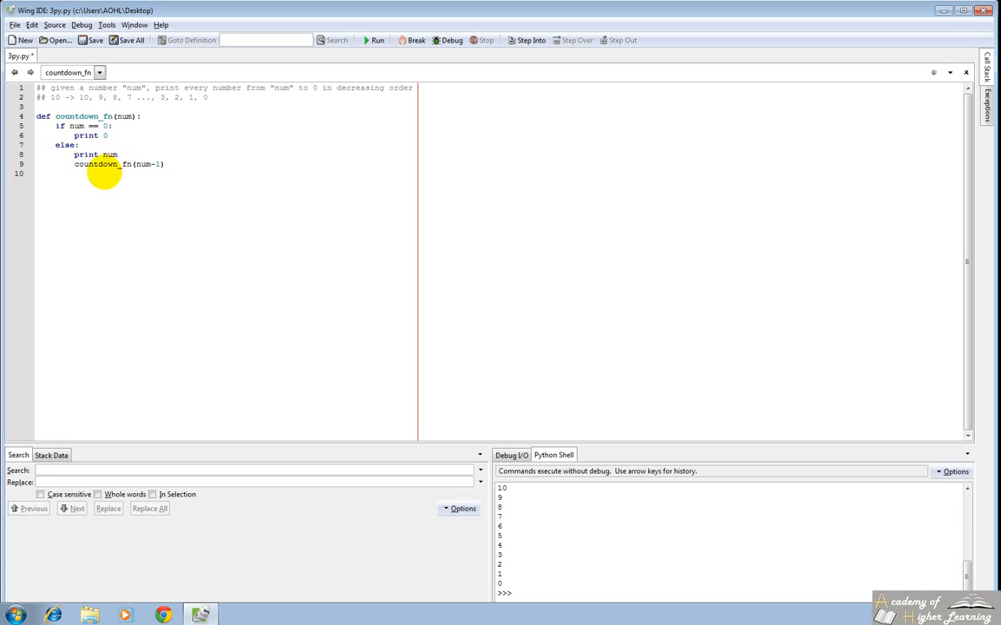
Highlight the finished countdown_fn code while reviewing it, then move below it for the next exercise
{"action": "left_click_drag", "start_coordinate": [177, 183], "coordinate": [39, 115]}
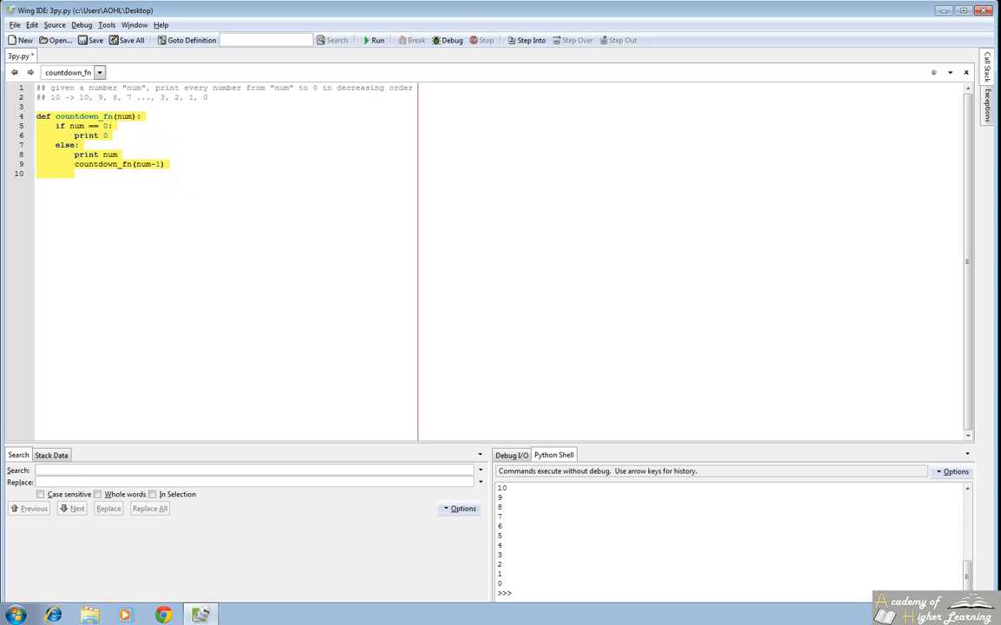
{"action": "left_click", "coordinate": [289, 277]}
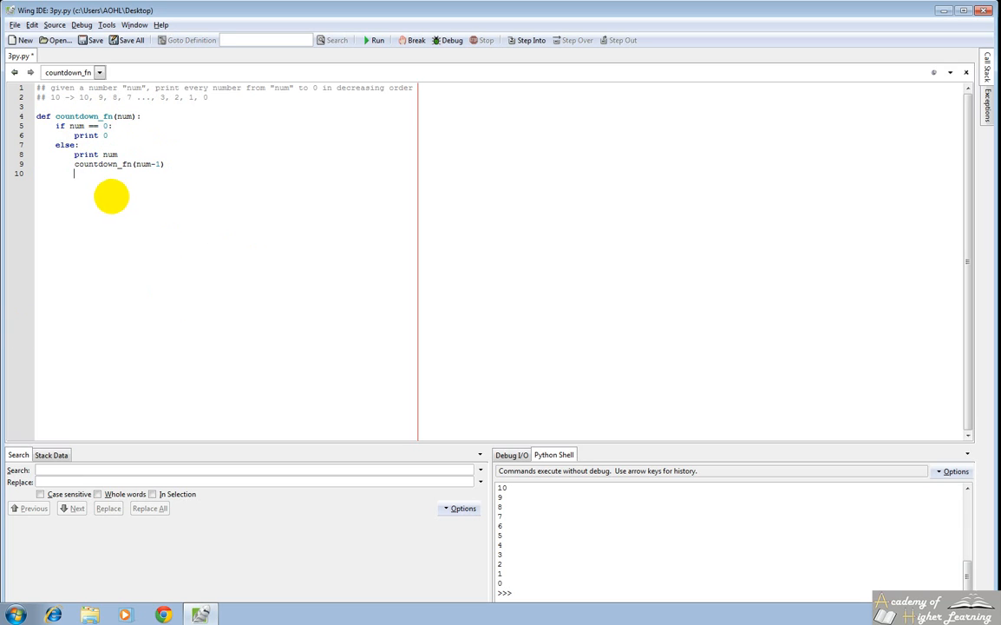
{"action": "key", "text": "shift+Up"}
{"action": "key", "text": "shift+Up"}
{"action": "key", "text": "shift+Up"}
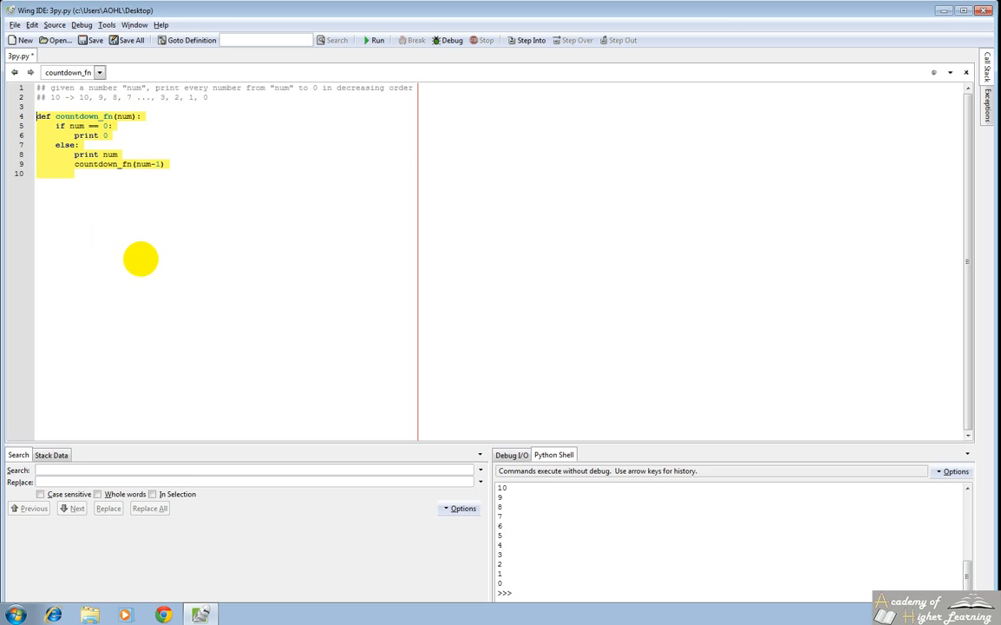
{"action": "left_click", "coordinate": [149, 288]}
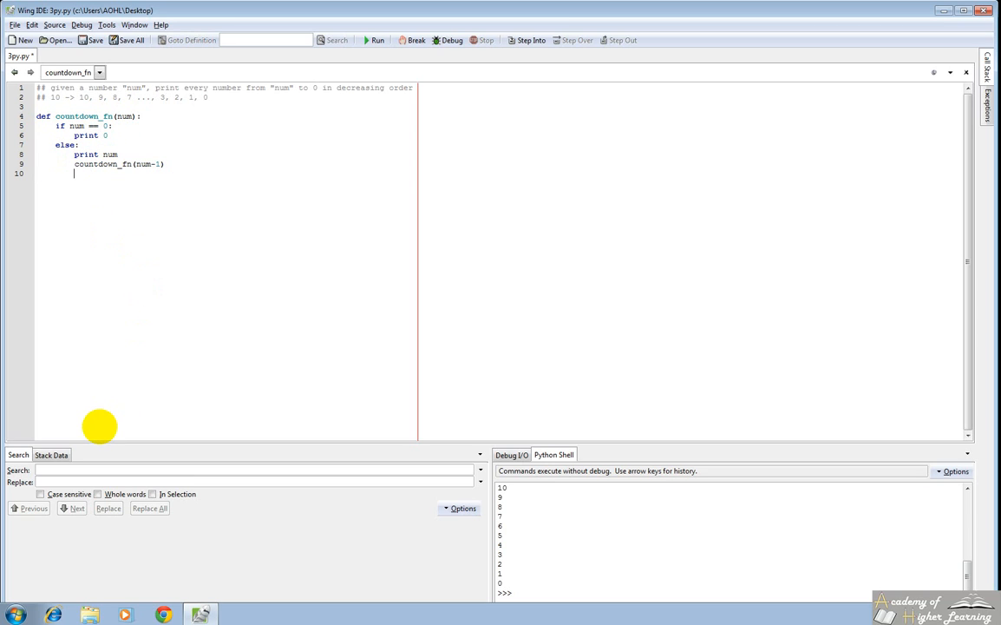
{"action": "left_click", "coordinate": [157, 214]}
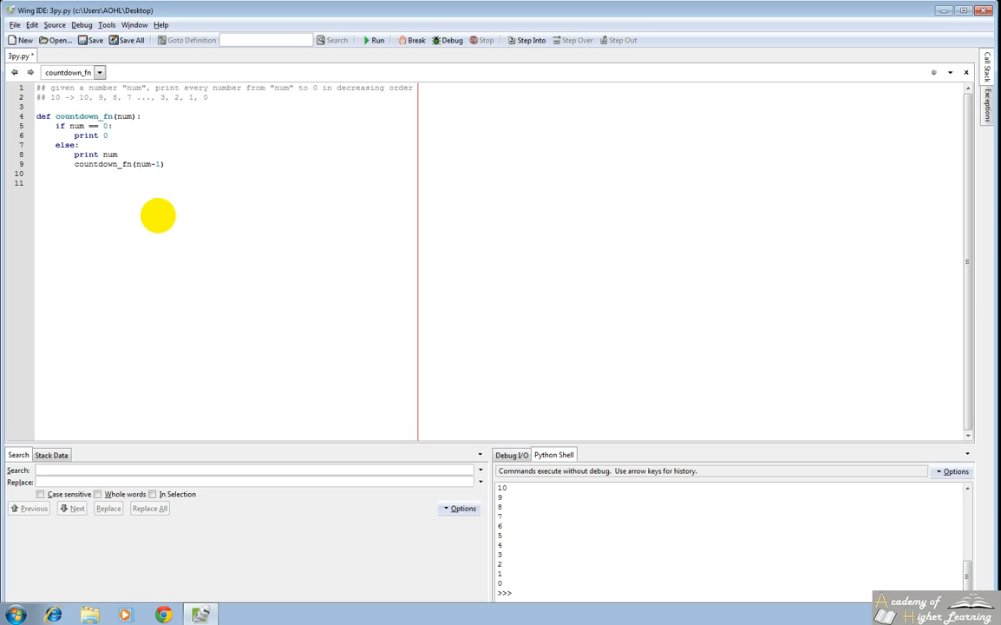
{"action": "type", "text": "## "}
{"action": "type", "text": "Given "}
{"action": "type", "text": "a number \"nu"}
{"action": "type", "text": "m\", "}
{"action": "type", "text": "calculate of factorial"}
Write the factorial task comments with factorial(4) and factorial(10) examples and the DO NOT MULTIPLY by 0 note
{"action": "key", "text": "Return"}
{"action": "type", "text": "## factorial(4) = 4*3*2*1"}
{"action": "key", "text": "Return"}
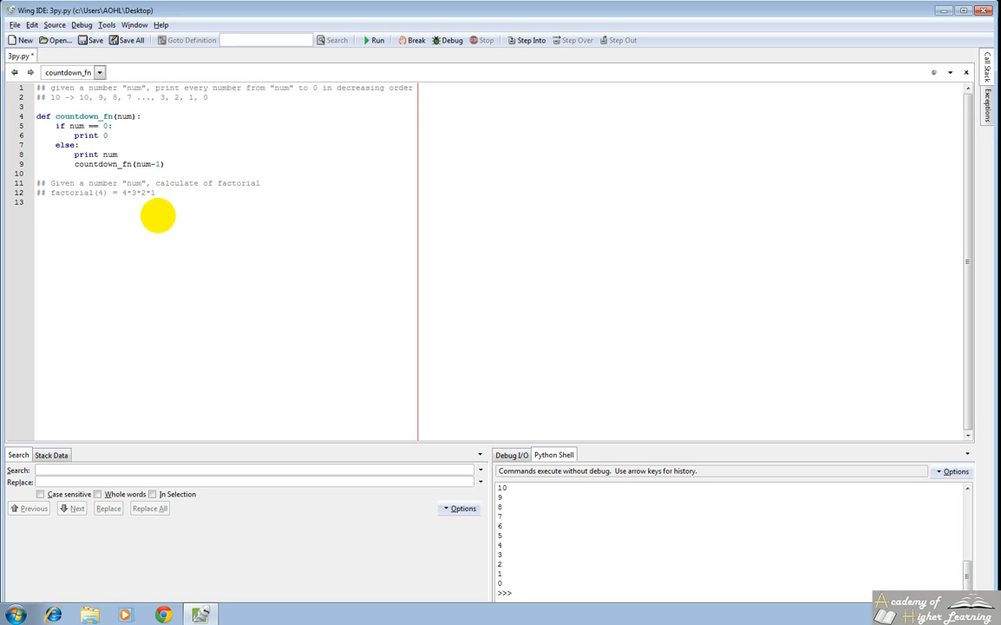
{"action": "type", "text": "## factorial(10) = 10*9*8*7*6*5*4*3*2*1"}
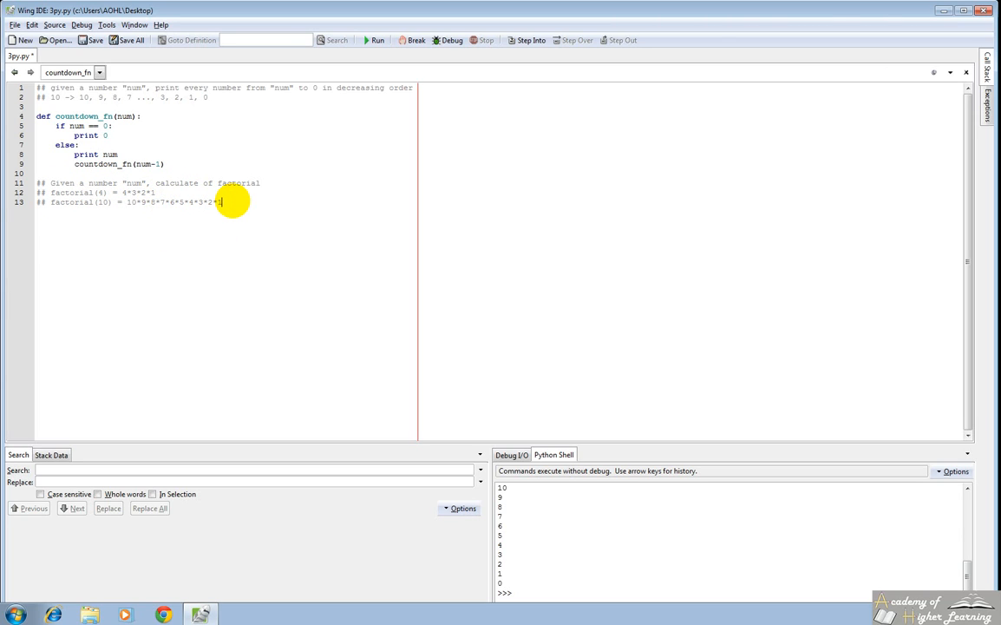
{"action": "key", "text": "Return"}
{"action": "type", "text": "# note : DO"}
{"action": "type", "text": " NOT MULTIPLY "}
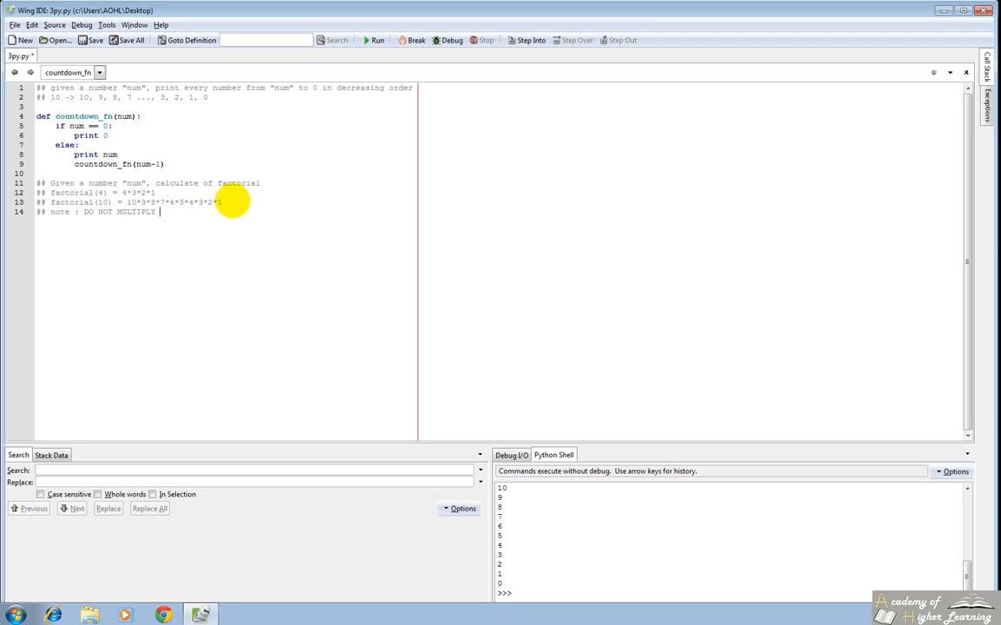
{"action": "type", "text": "by 0"}
{"action": "key", "text": "Return"}
{"action": "type", "text": "ef fa"}
{"action": "type", "text": "ti"}
{"action": "type", "text": "rial"}
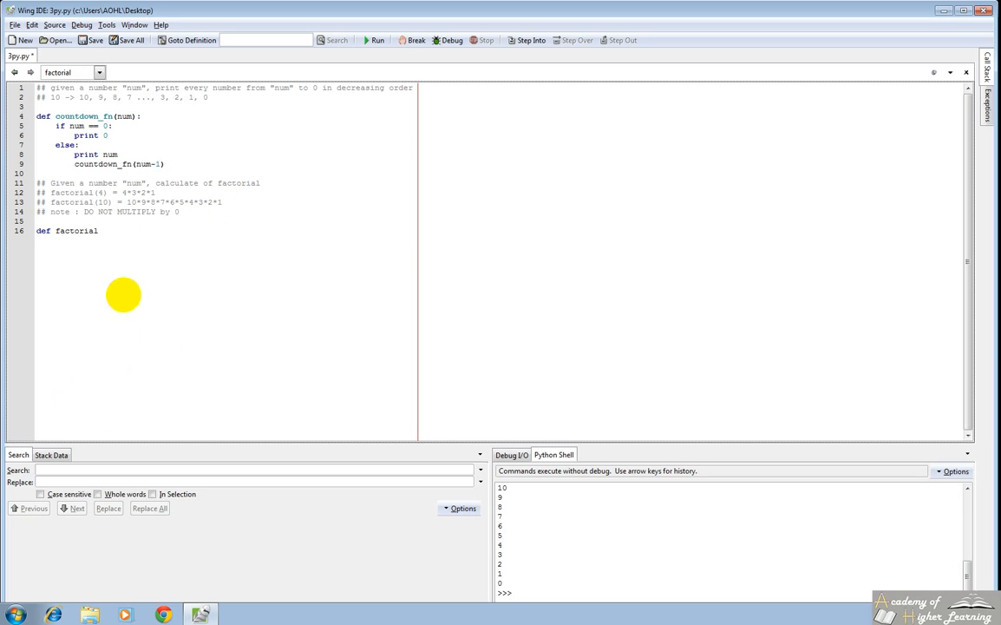
{"action": "type", "text": "_fn(num):"}
Start factorial_fn(num) with if num == 0: holding a ##return something placeholder comment
{"action": "key", "text": "Return"}
{"action": "type", "text": "if num == 0:"}
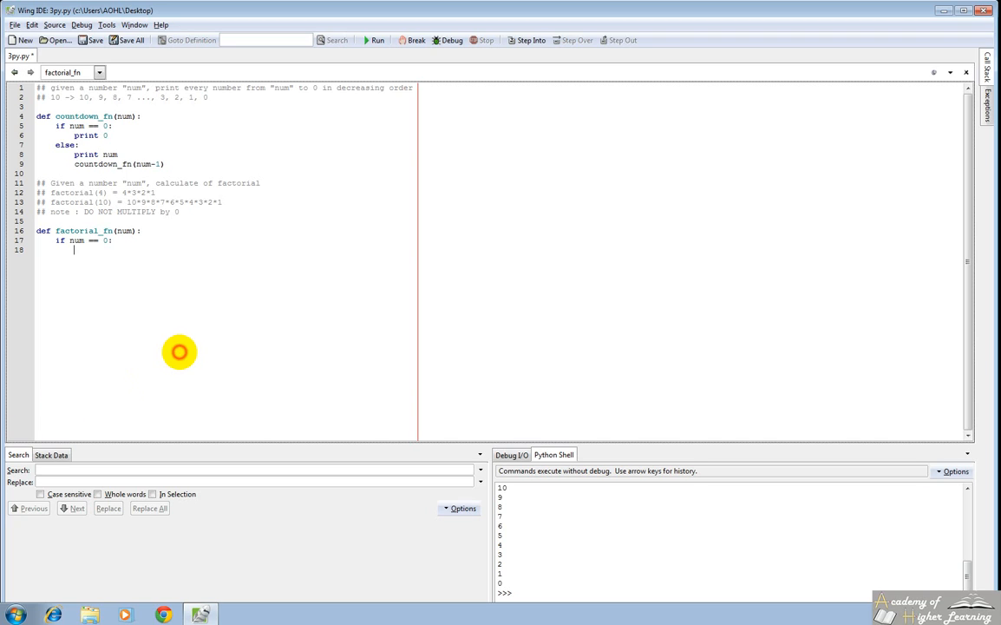
{"action": "type", "text": "return"}
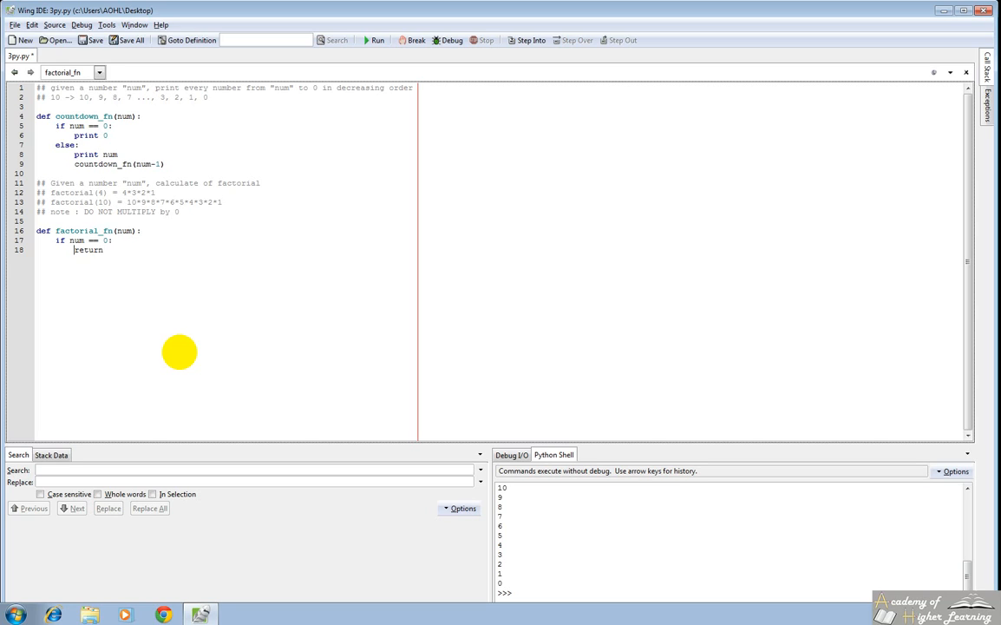
{"action": "type", "text": "##"}
{"action": "key", "text": "End"}
{"action": "type", "text": "somethin"}
{"action": "key", "text": "BackSpace"}
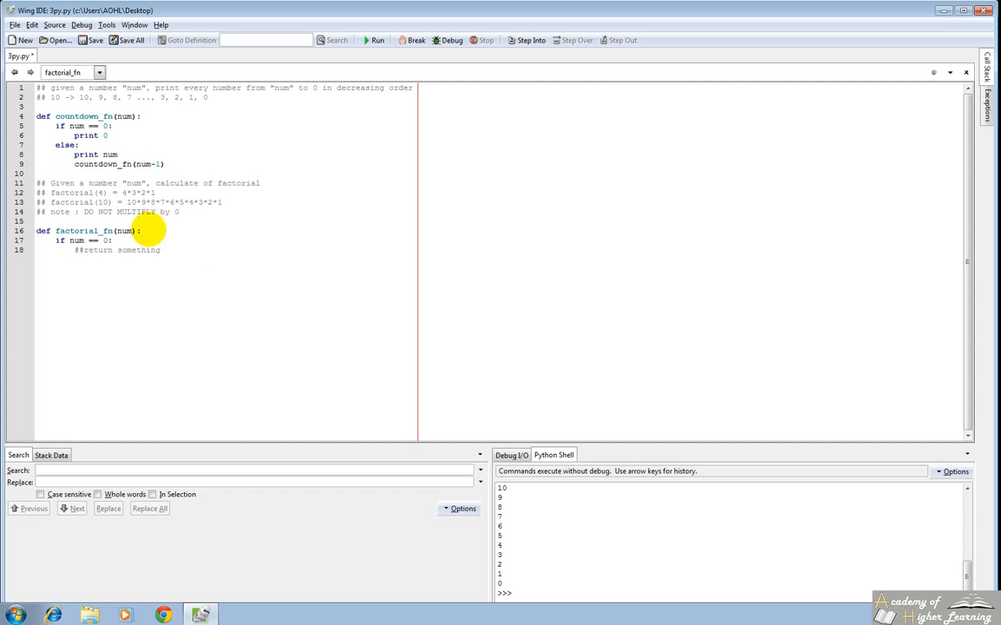
Add else: return num * factorial(num-1), highlighting factorial(num-1) to explain the recursion
{"action": "left_click", "coordinate": [184, 252]}
{"action": "key", "text": "Return"}
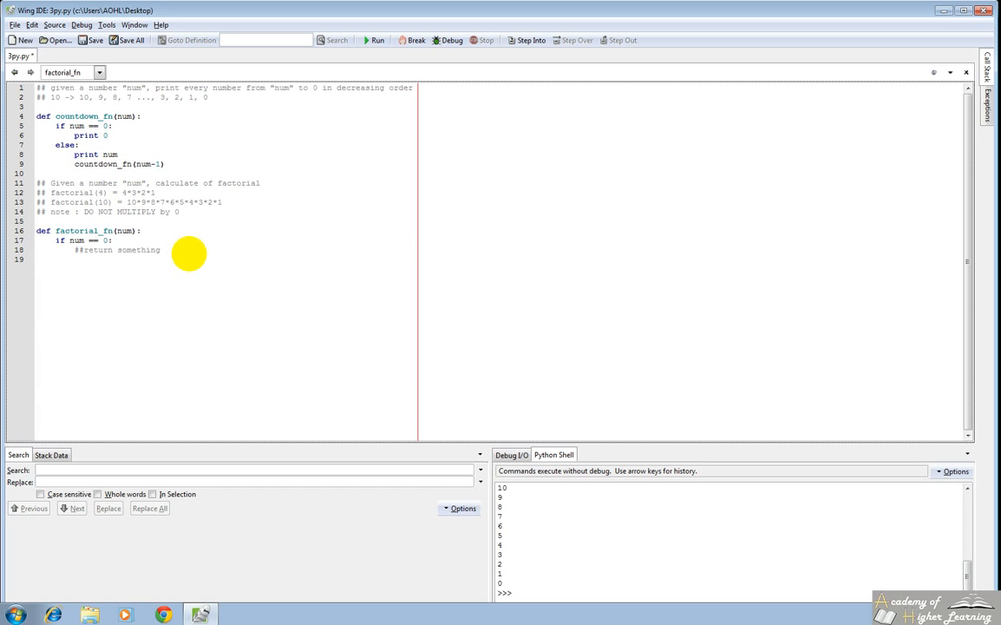
{"action": "type", "text": "else:"}
{"action": "key", "text": "Return"}
{"action": "type", "text": "return "}
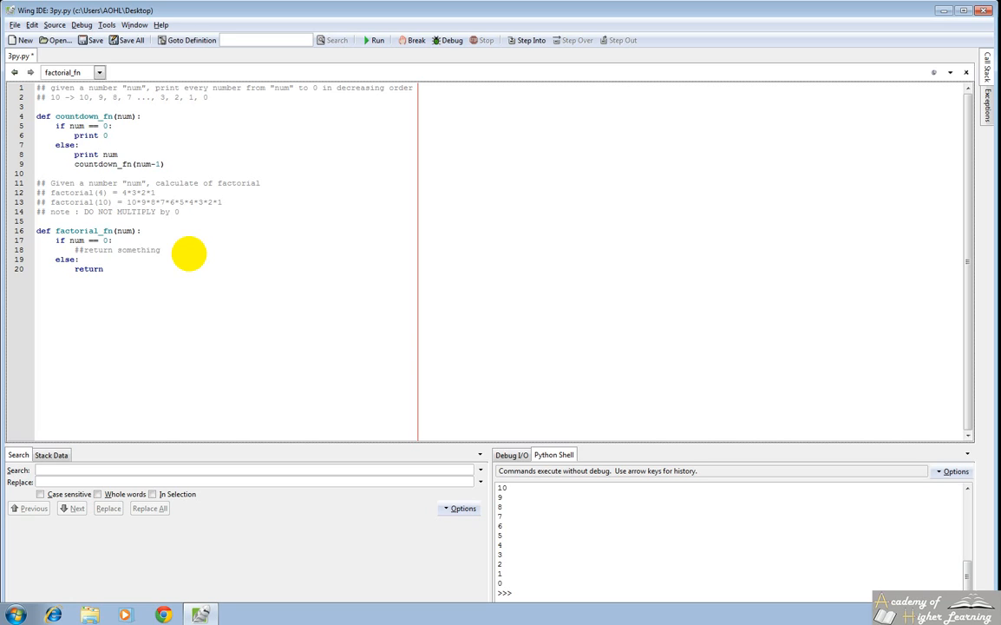
{"action": "type", "text": "num "}
{"action": "type", "text": "*"}
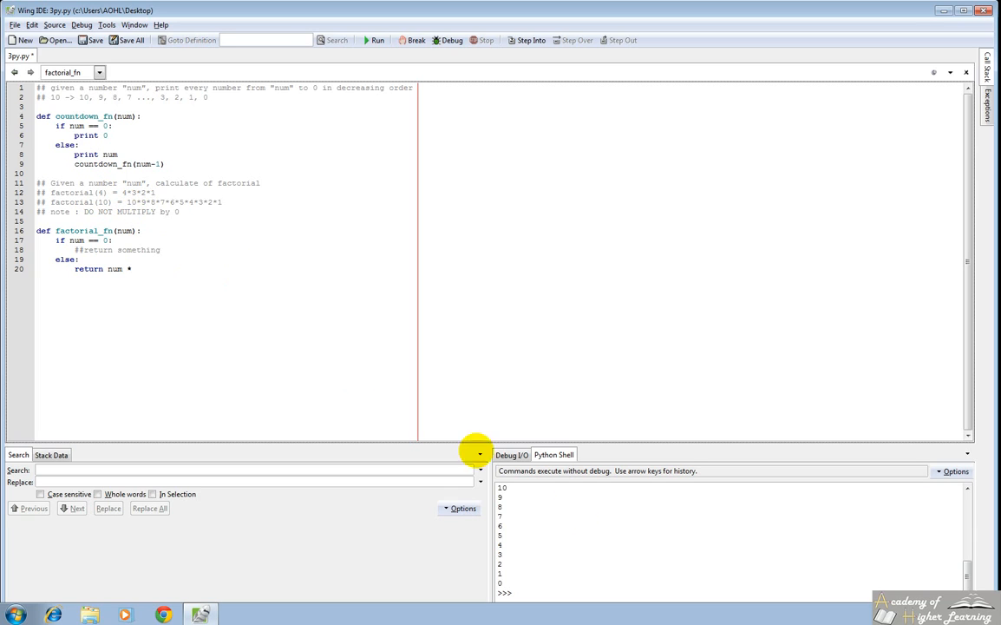
{"action": "type", "text": " factorial(num-1)"}
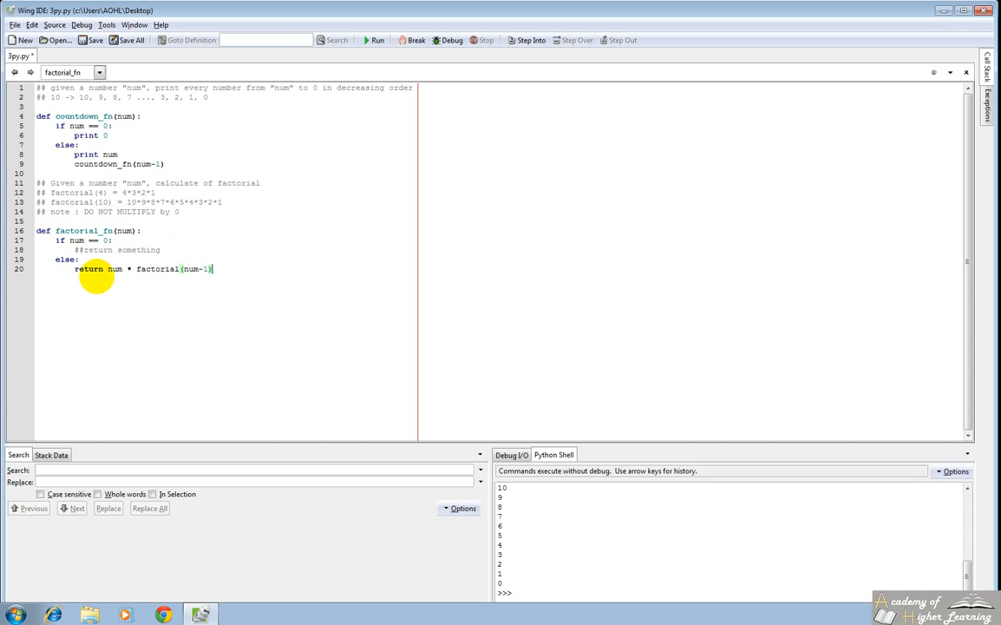
{"action": "left_click", "coordinate": [126, 270]}
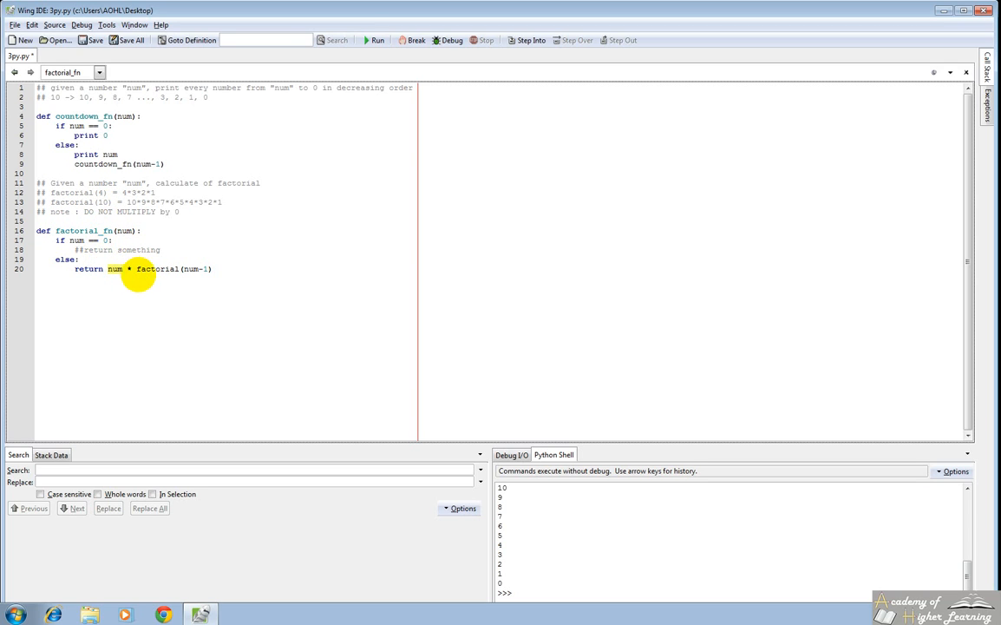
{"action": "left_click", "coordinate": [136, 268]}
{"action": "left_click_drag", "start_coordinate": [136, 268], "coordinate": [213, 268]}
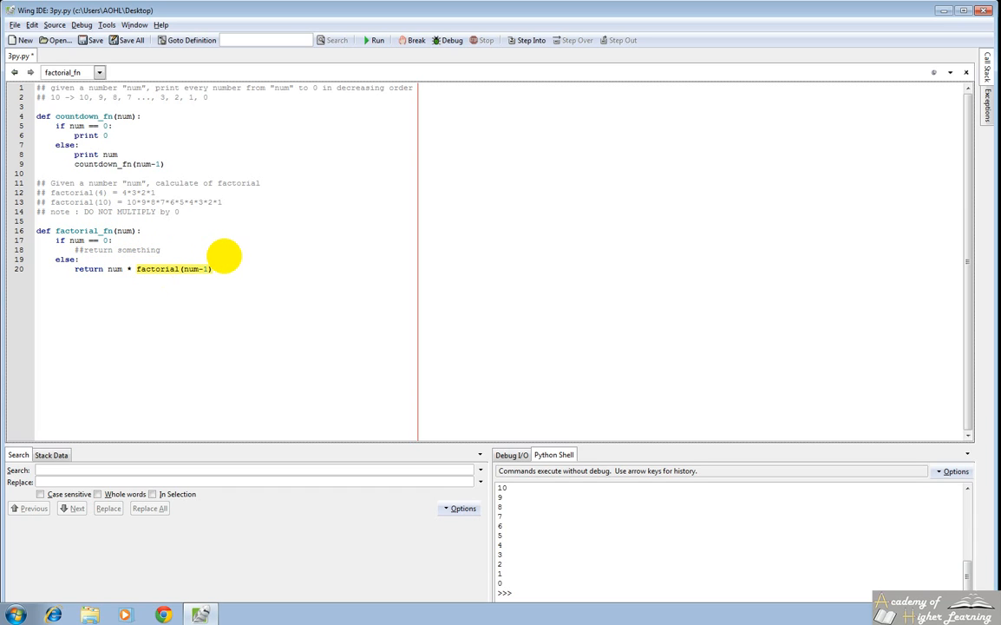
{"action": "left_click", "coordinate": [101, 240]}
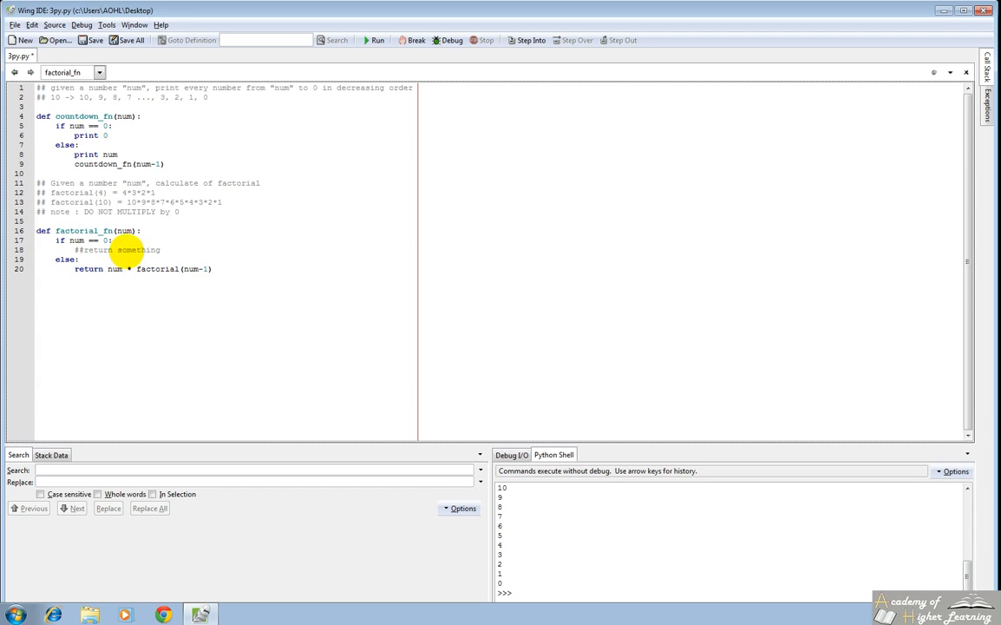
Replace the ##return something placeholder with return 1 as the base case
{"action": "left_click", "coordinate": [165, 250]}
{"action": "left_click_drag", "start_coordinate": [165, 249], "coordinate": [75, 252]}
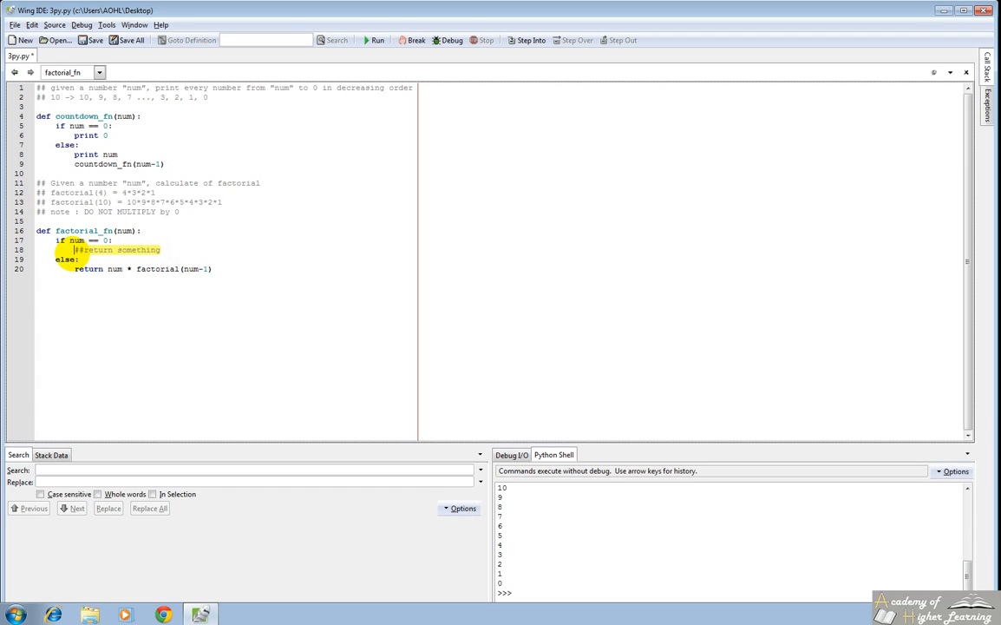
{"action": "type", "text": "return 1"}
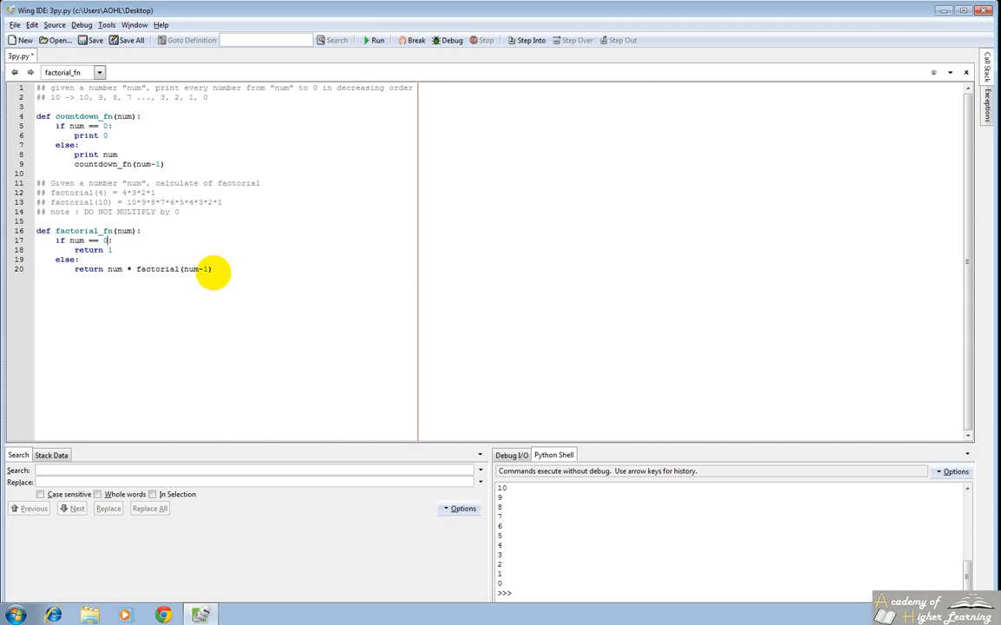
{"action": "left_click", "coordinate": [213, 269]}
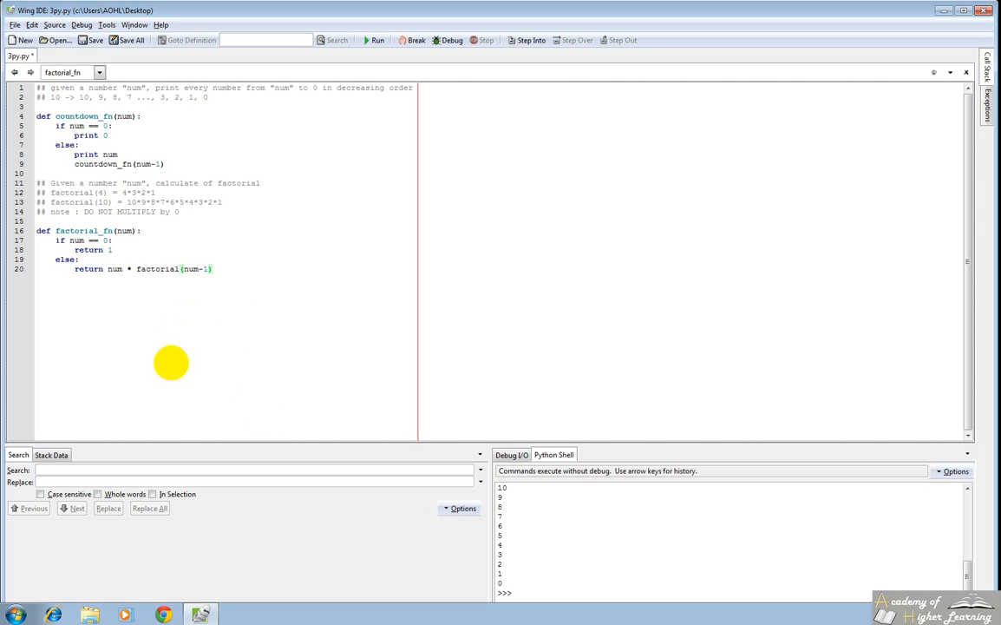
Start a trace comment below the function for factorial_fn(4) --> 4 * ..
{"action": "key", "text": "Return"}
{"action": "key", "text": "Return"}
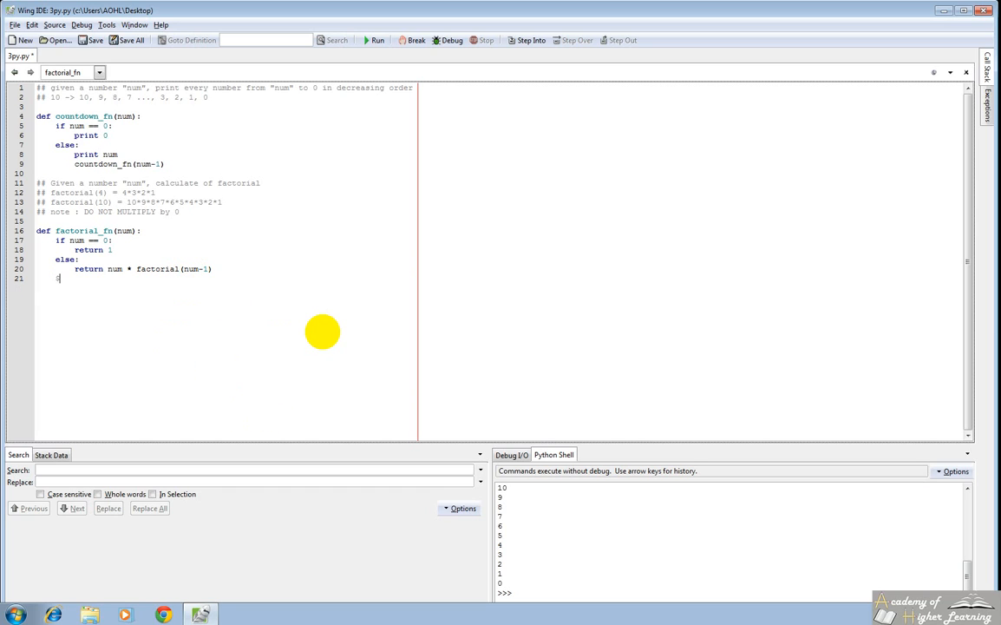
{"action": "key", "text": "Return"}
{"action": "type", "text": "factpr"}
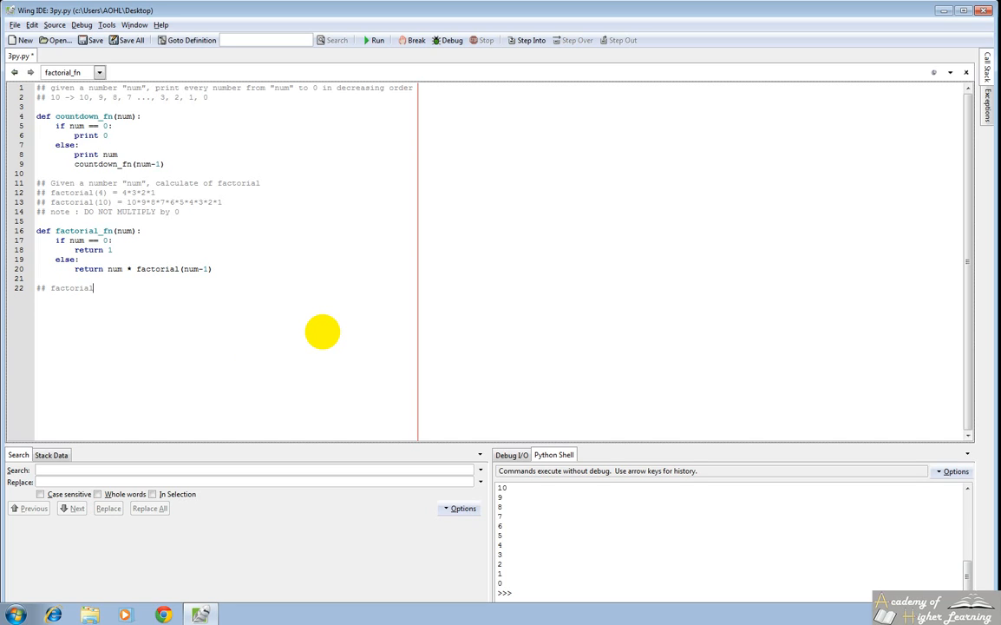
{"action": "type", "text": "(4) --> 4 * 3 * 2"}
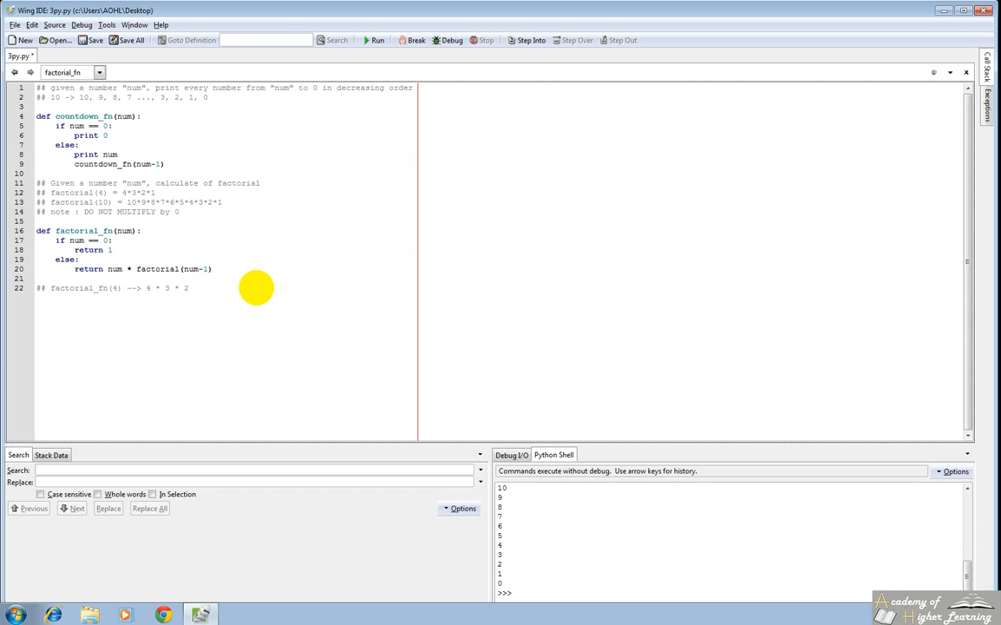
{"action": "key", "text": "BackSpace"}
{"action": "key", "text": "BackSpace"}
{"action": "key", "text": "BackSpace"}
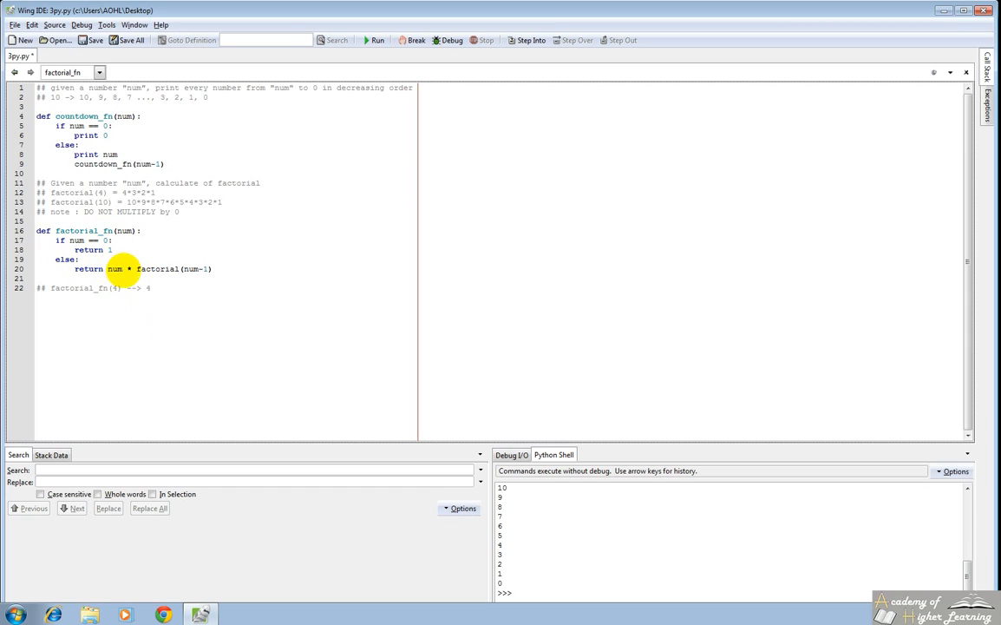
{"action": "left_click", "coordinate": [161, 288]}
{"action": "type", "text": "(4 * 3 *"}
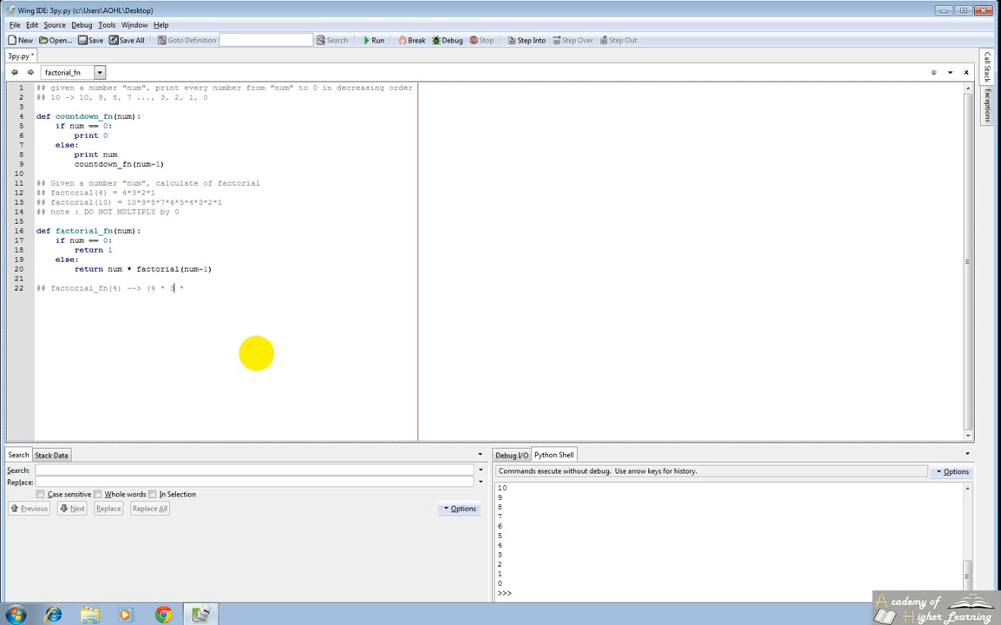
{"action": "type", "text": ")"}
Collapse the traced product step by step to (24) * 1 -> 24
{"action": "key", "text": "End"}
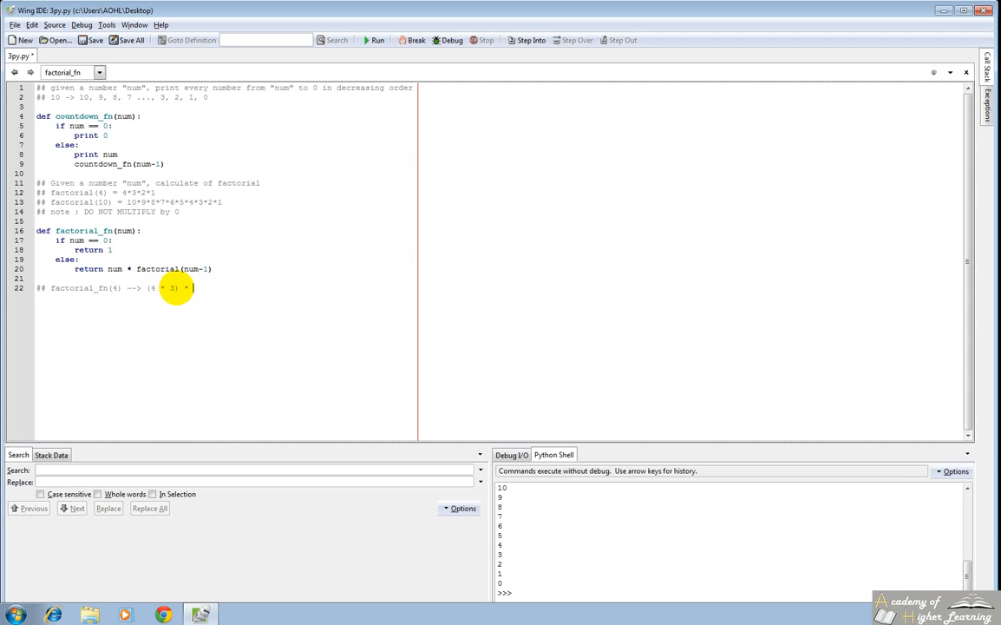
{"action": "left_click", "coordinate": [151, 288]}
{"action": "key", "text": "shift+End"}
{"action": "type", "text": "12"}
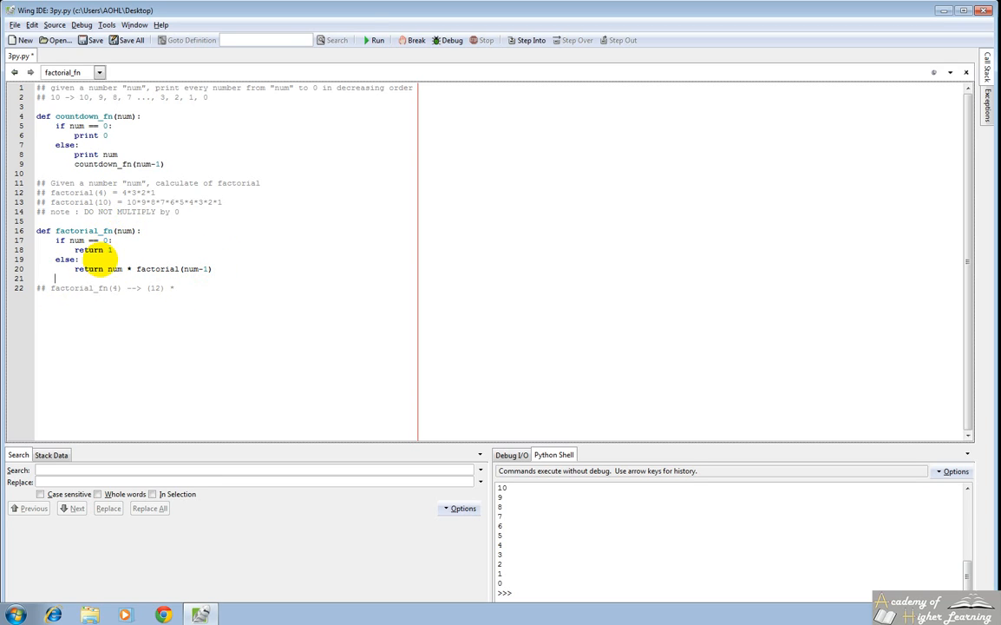
{"action": "left_click", "coordinate": [179, 287]}
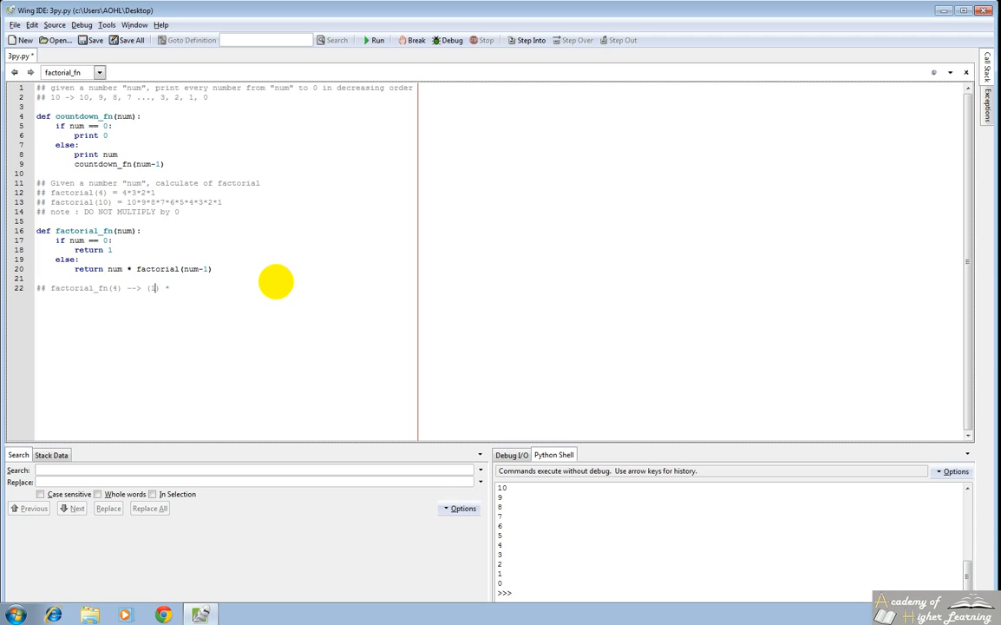
{"action": "type", "text": "24"}
{"action": "key", "text": "End"}
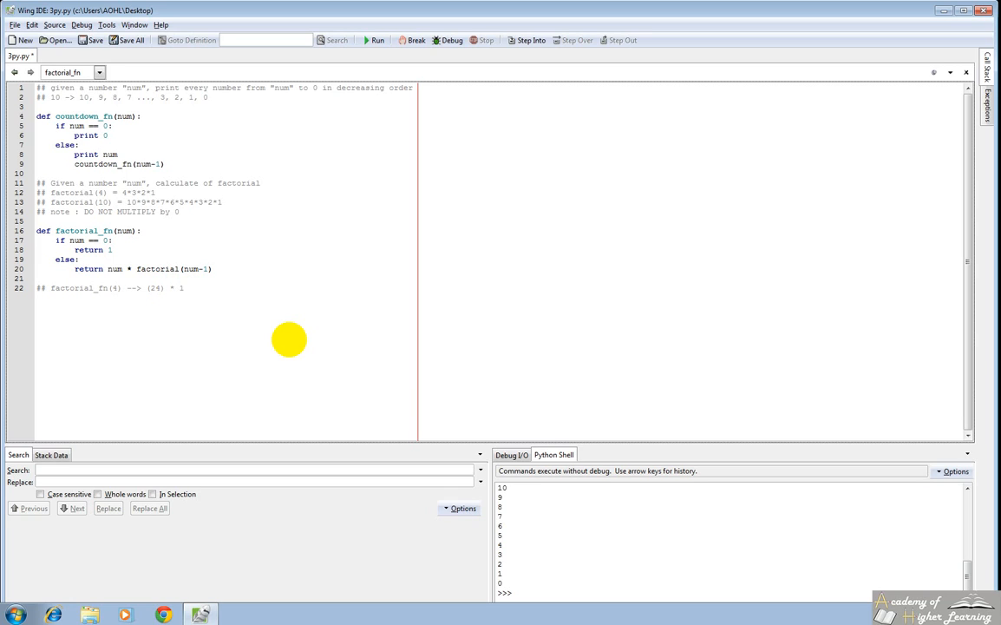
{"action": "type", "text": "24"}
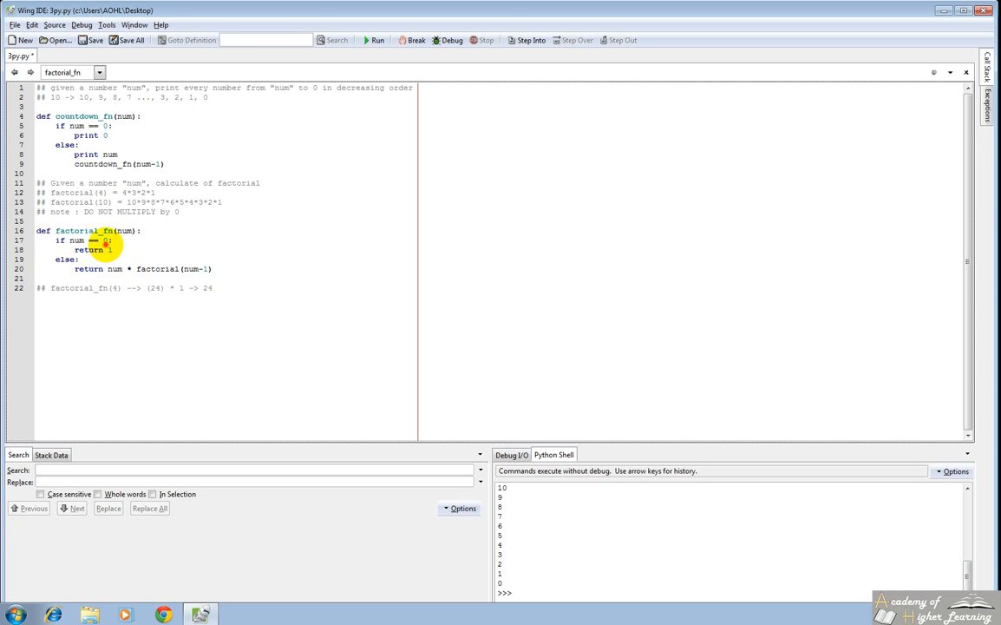
Trim the trailing part of the trace comment and delete the duplicated comment line
{"action": "left_click", "coordinate": [106, 241]}
{"action": "type", "text": "1"}
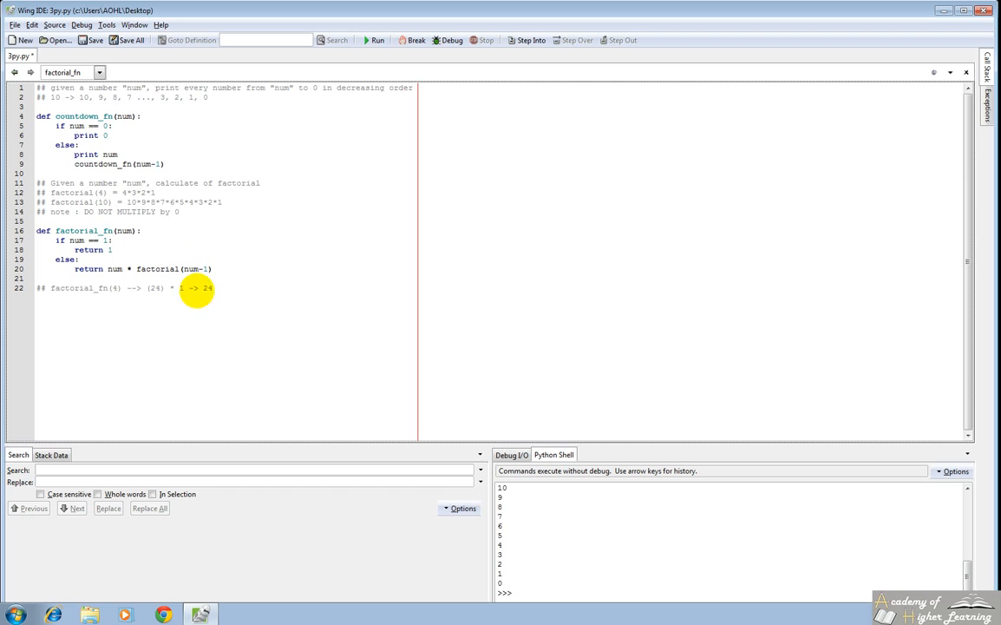
{"action": "left_click_drag", "start_coordinate": [221, 288], "coordinate": [154, 288]}
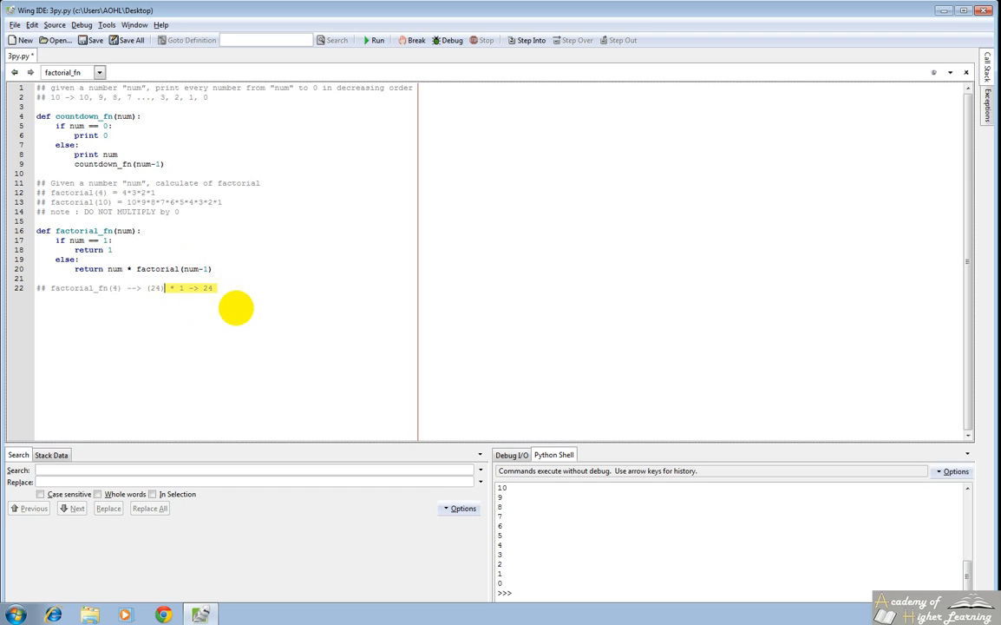
{"action": "key", "text": "BackSpace"}
{"action": "type", "text": "## 24 * 1"}
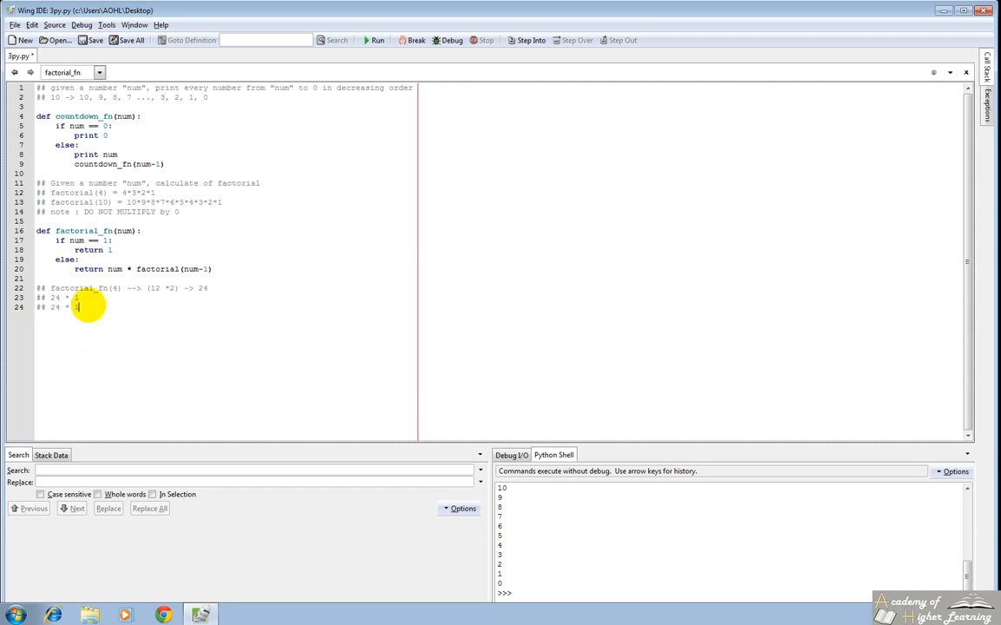
{"action": "left_click_drag", "start_coordinate": [83, 298], "coordinate": [9, 311]}
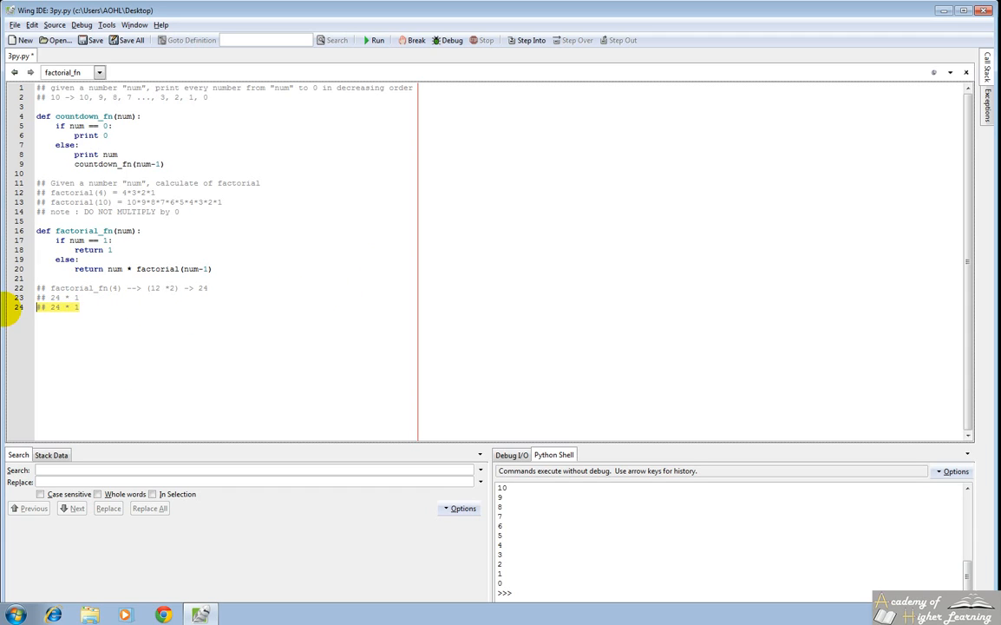
{"action": "key", "text": "BackSpace"}
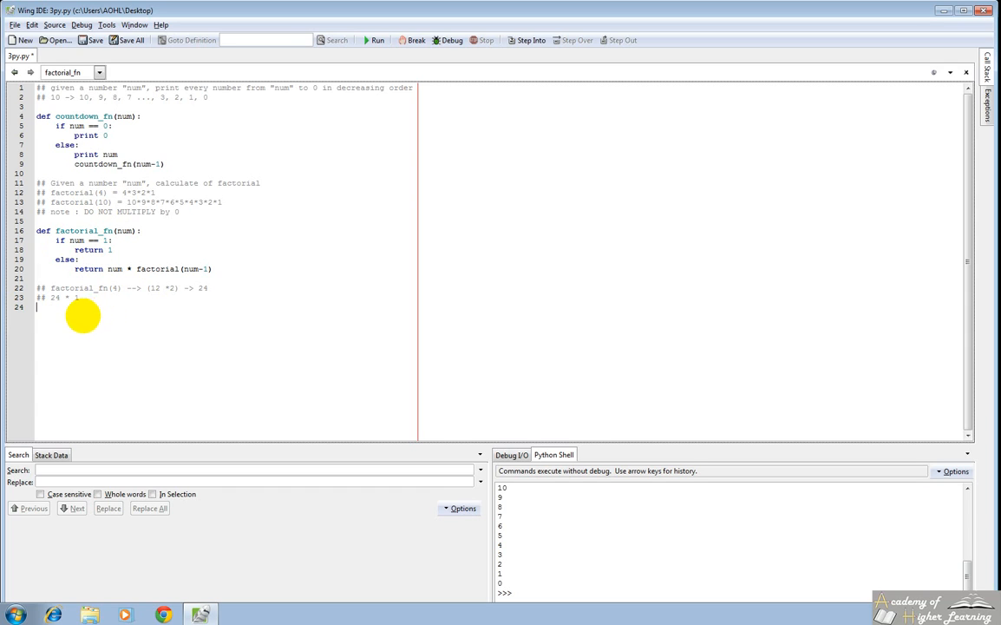
{"action": "left_click", "coordinate": [85, 299]}
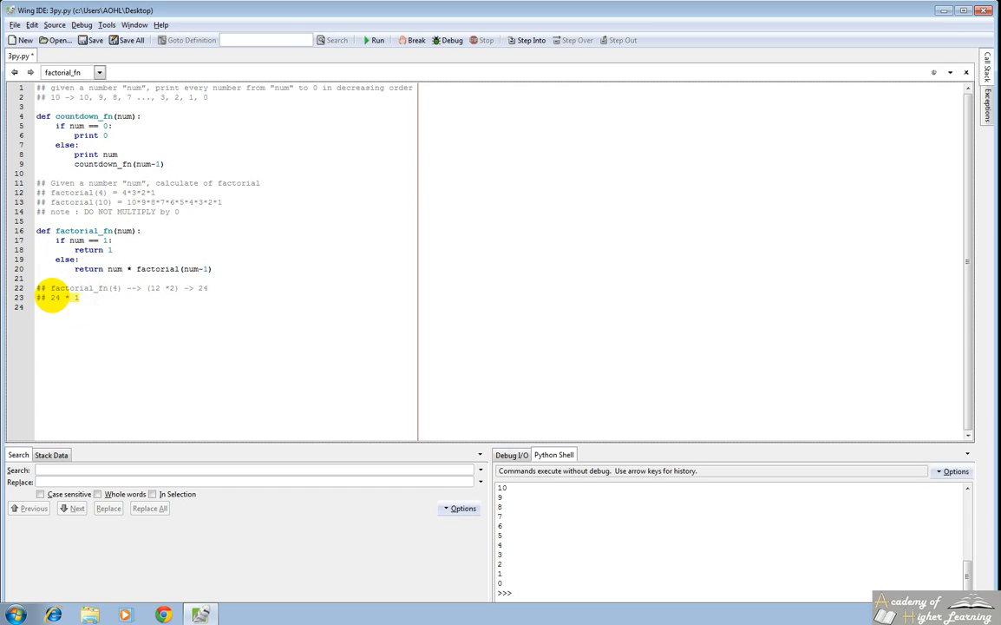
{"action": "left_click", "coordinate": [58, 305]}
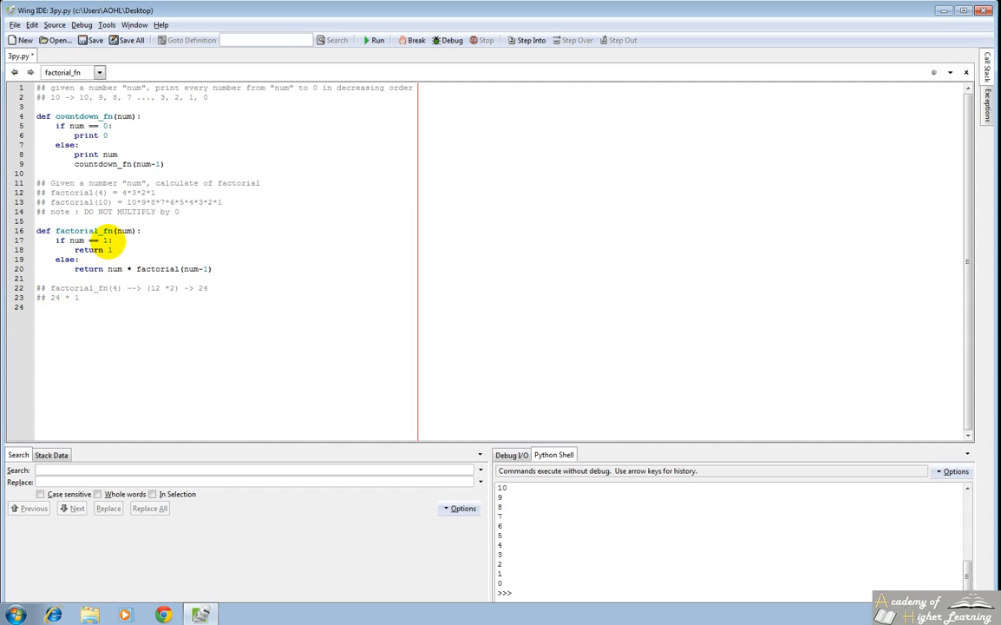
Change the base case to if num == 2: return 2, update the trace to 12 * 2, then select all the code
{"action": "key", "text": "BackSpace"}
{"action": "type", "text": "2"}
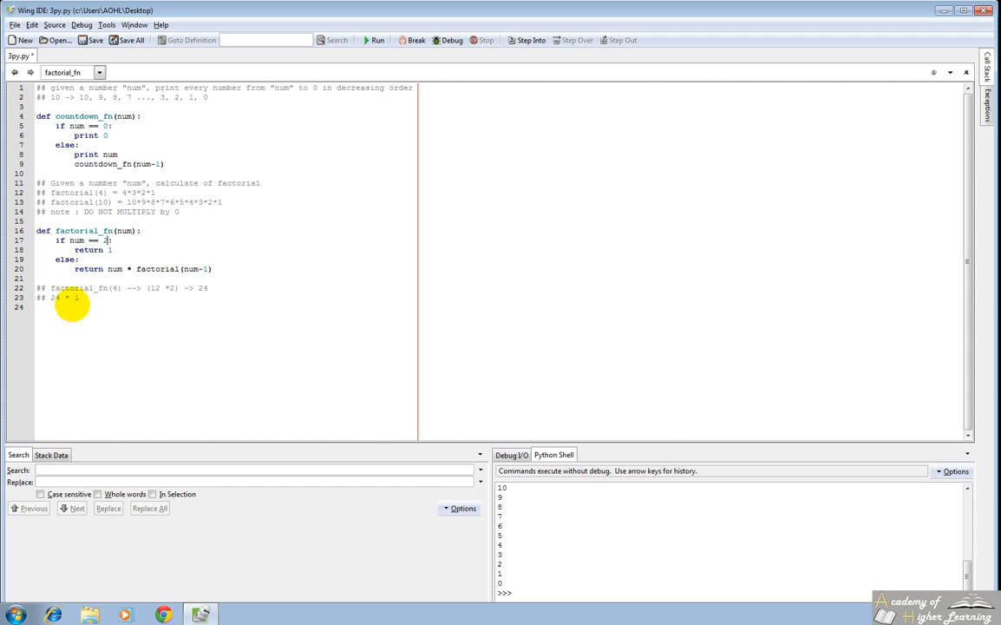
{"action": "left_click", "coordinate": [114, 250]}
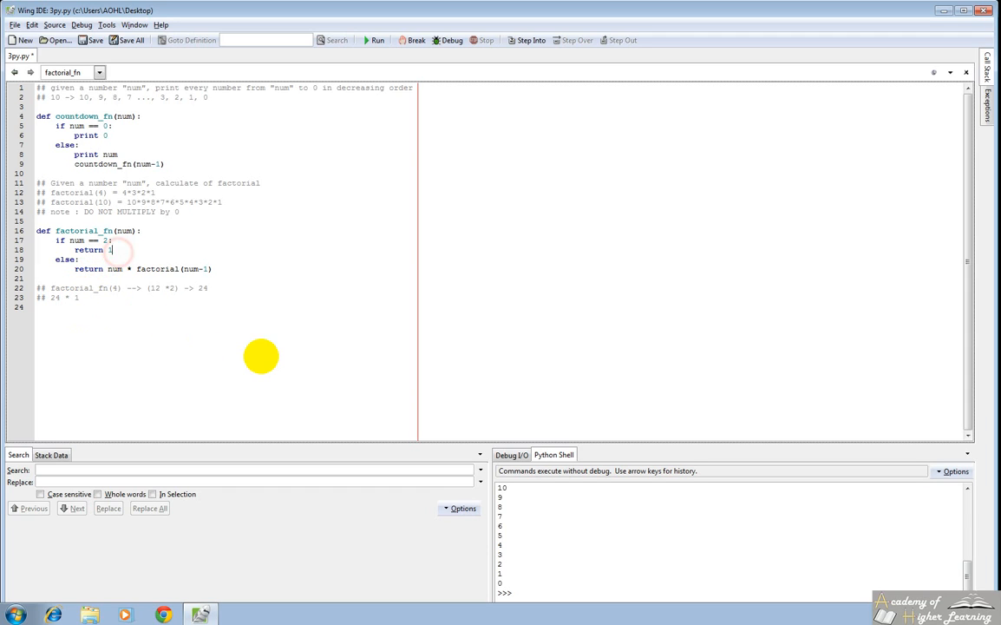
{"action": "key", "text": "BackSpace"}
{"action": "type", "text": "2"}
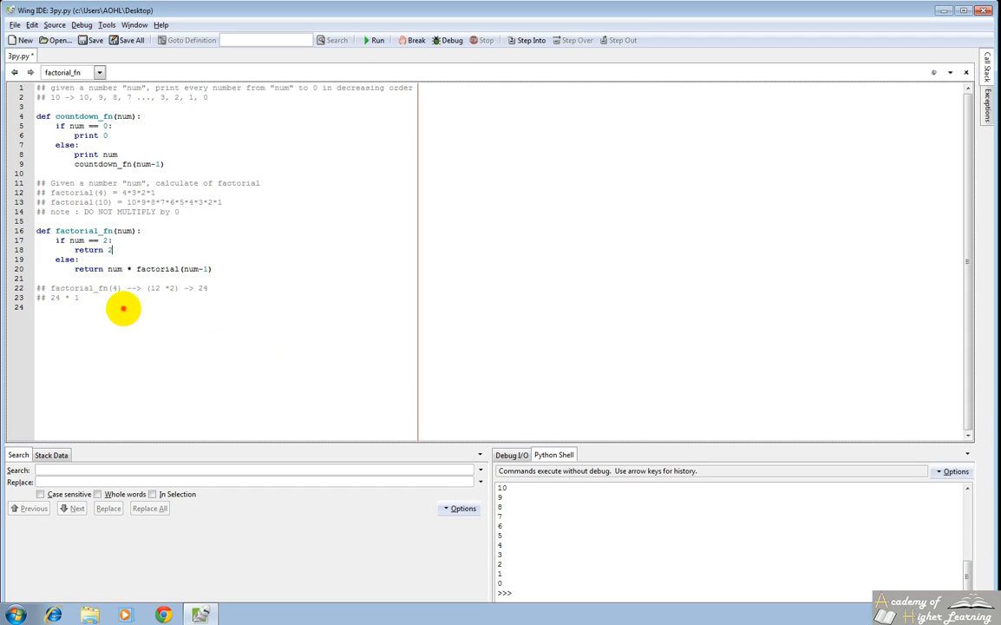
{"action": "left_click", "coordinate": [82, 345]}
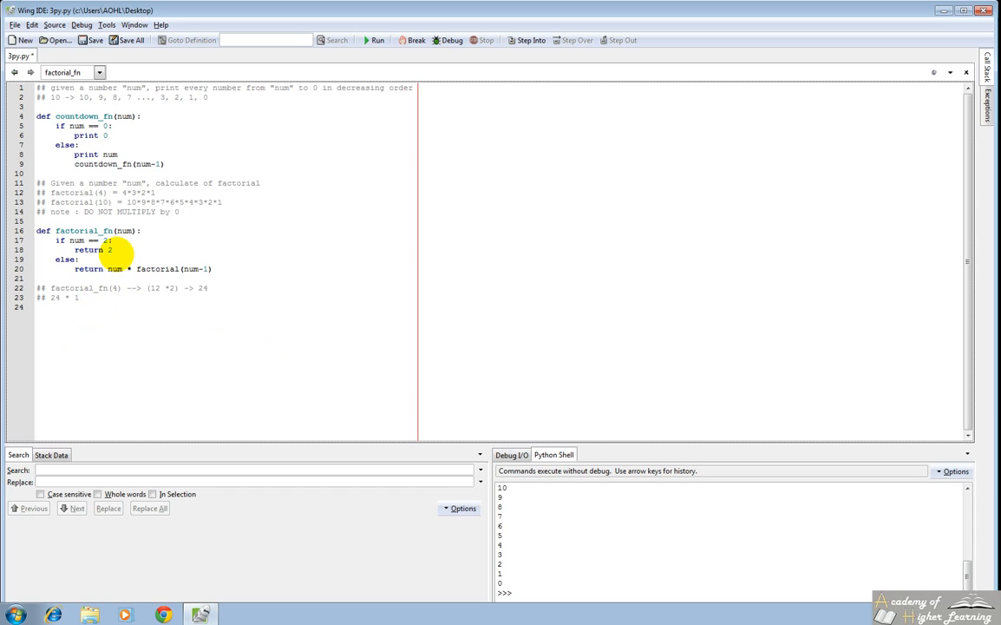
{"action": "left_click_drag", "start_coordinate": [80, 297], "coordinate": [63, 298]}
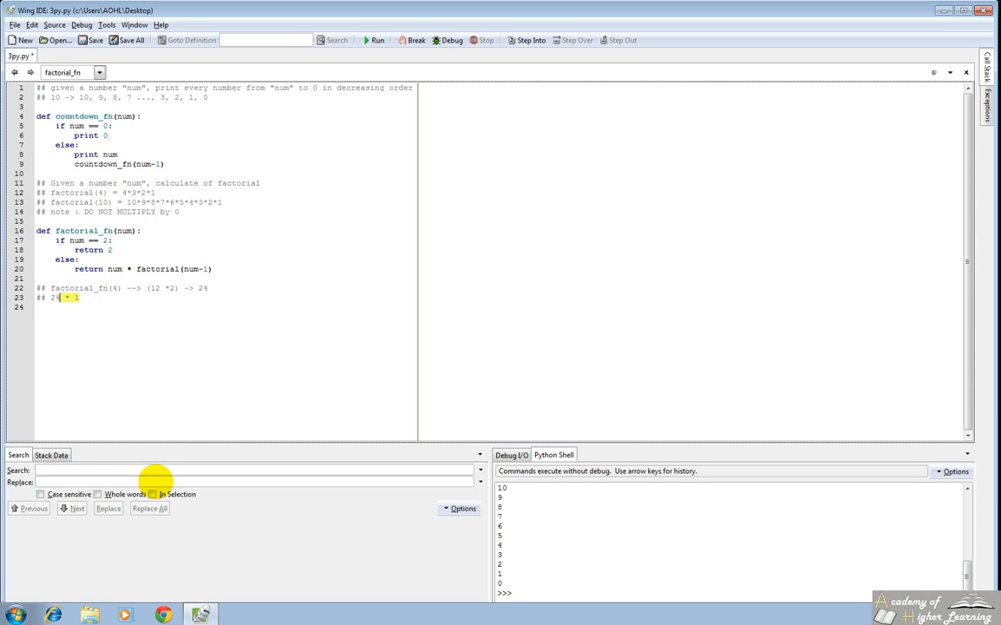
{"action": "key", "text": "BackSpace"}
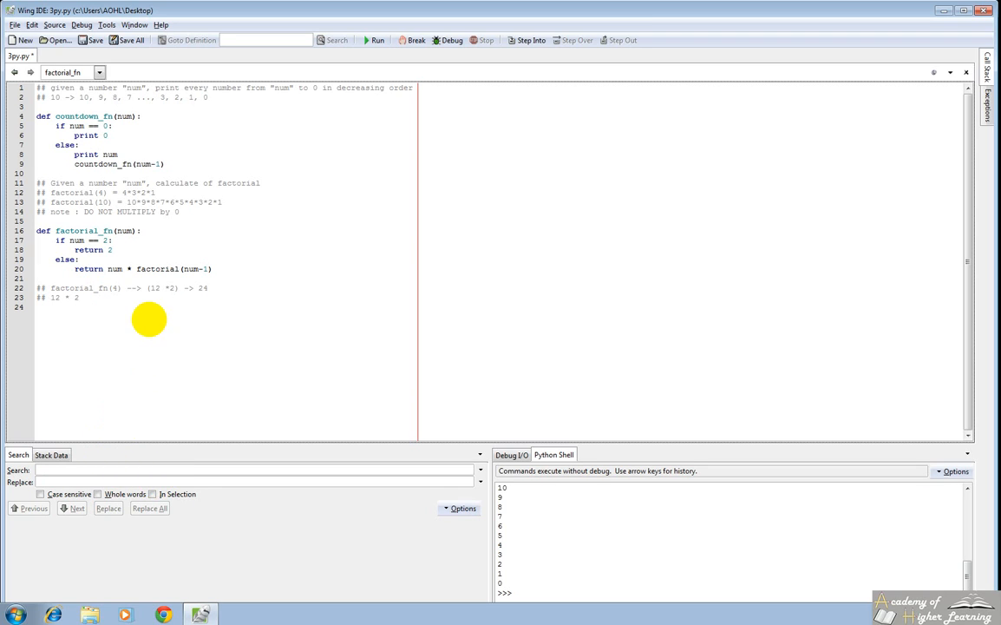
{"action": "mouse_move", "coordinate": [149, 319]}
{"action": "left_mouse_down"}
{"action": "mouse_move", "coordinate": [41, 298]}
{"action": "mouse_move", "coordinate": [37, 287]}
{"action": "left_mouse_up"}
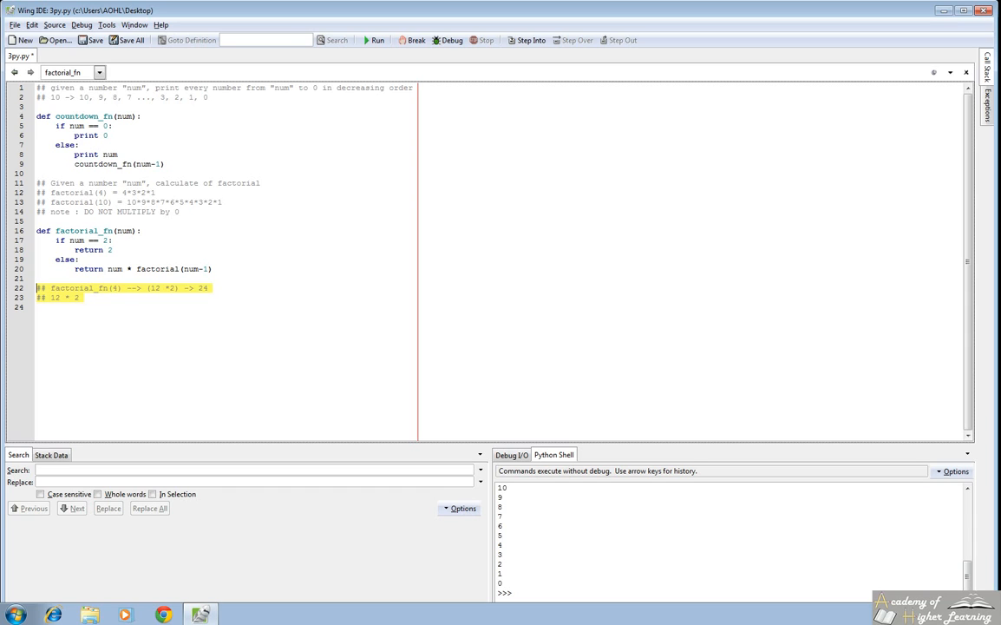
{"action": "key", "text": "ctrl+a"}
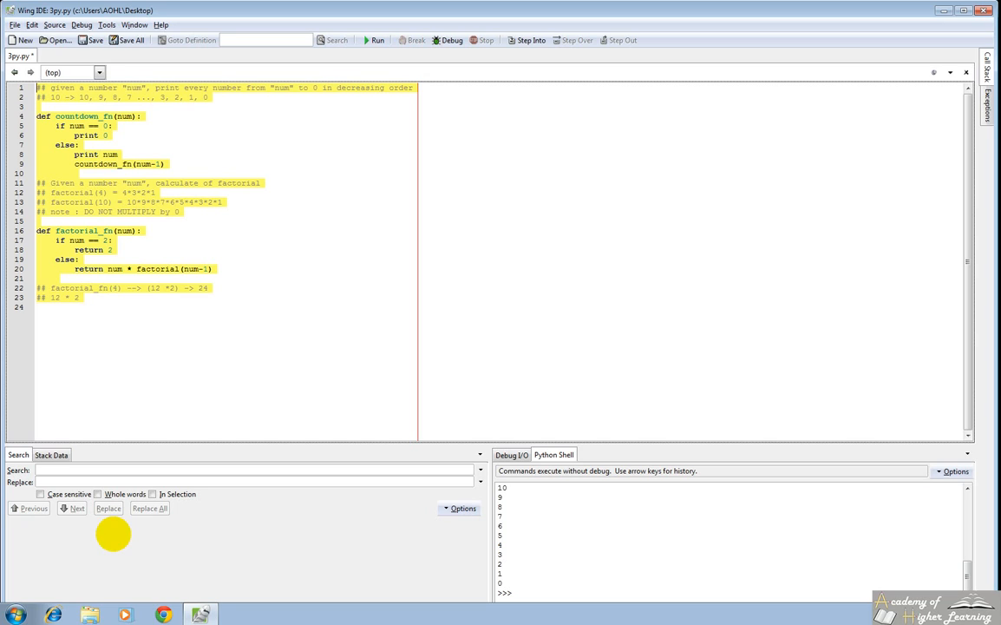
Replace the code with raw_input("Enter a word") and answer its prompt in the Python Shell
{"action": "key", "text": "Delete"}
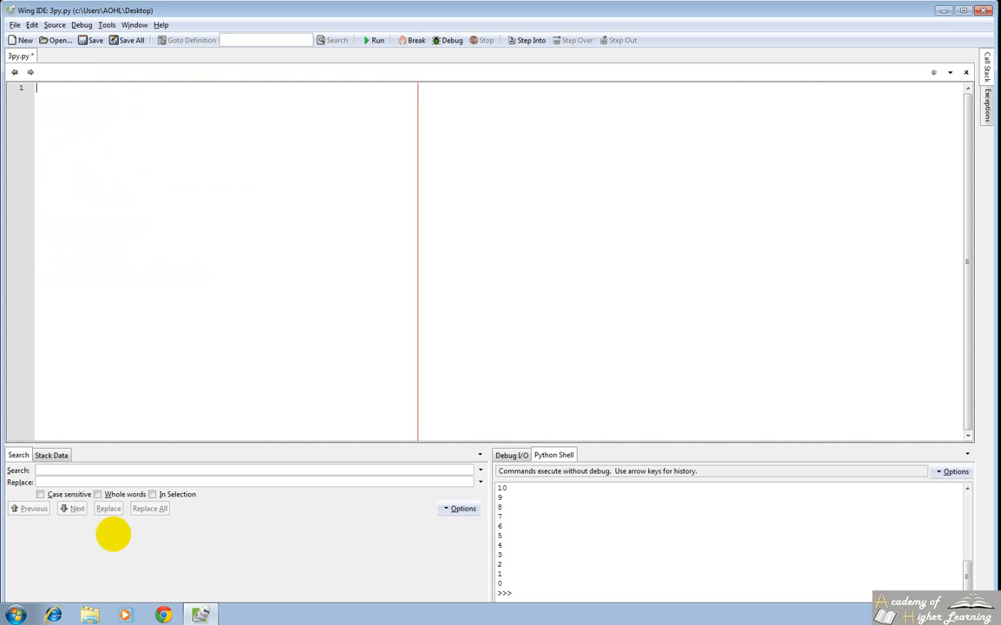
{"action": "type", "text": "va"}
{"action": "type", "text": "="}
{"action": "type", "text": "ser_"}
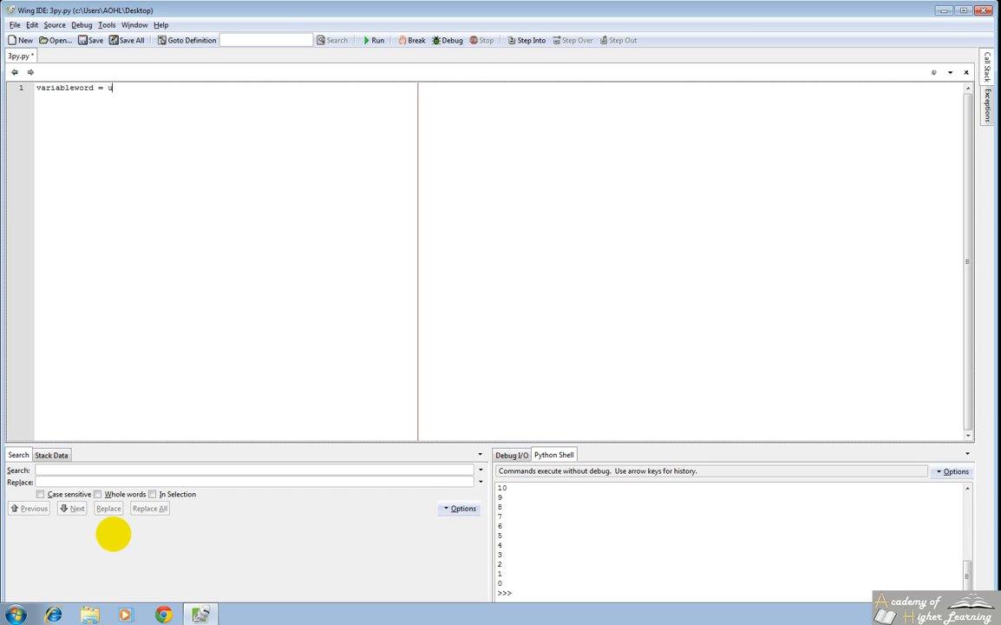
{"action": "type", "text": "_inp"}
{"action": "type", "text": "ut(\""}
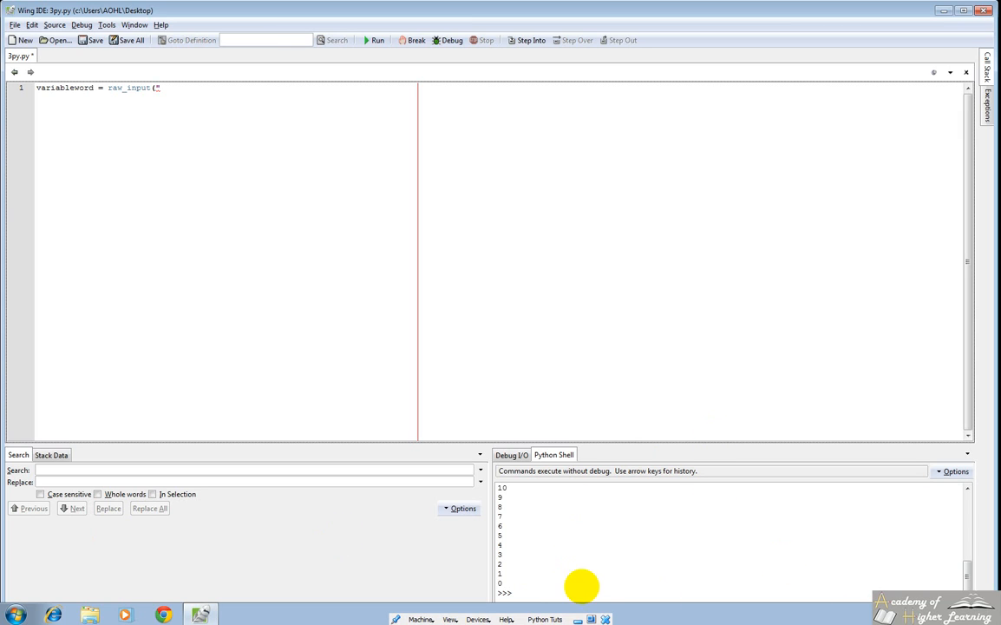
{"action": "mouse_move", "coordinate": [255, 104]}
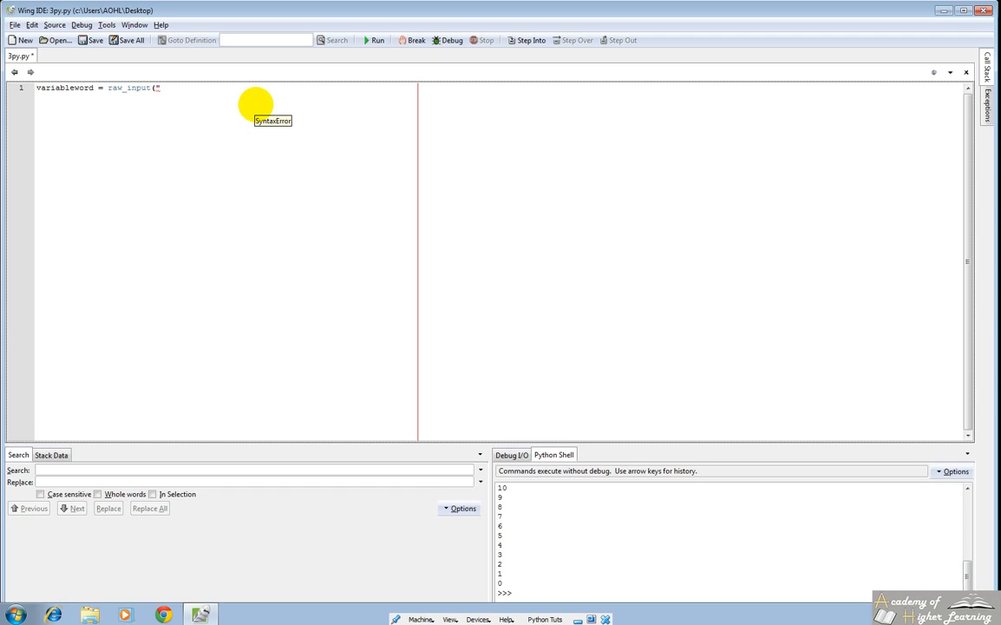
{"action": "type", "text": "Enter a word"}
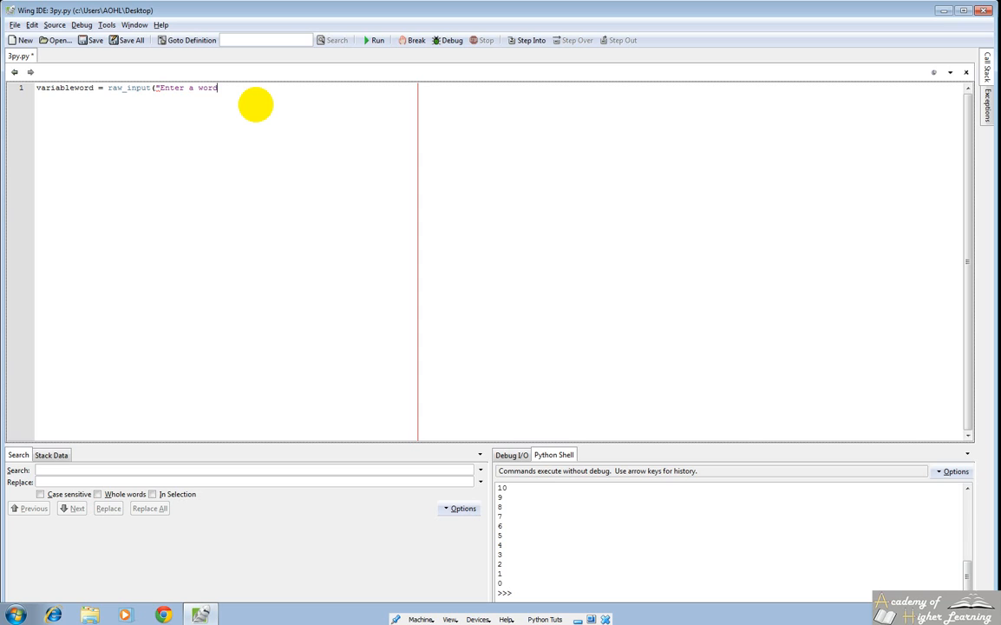
{"action": "type", "text": "\")"}
{"action": "key", "text": "Return"}
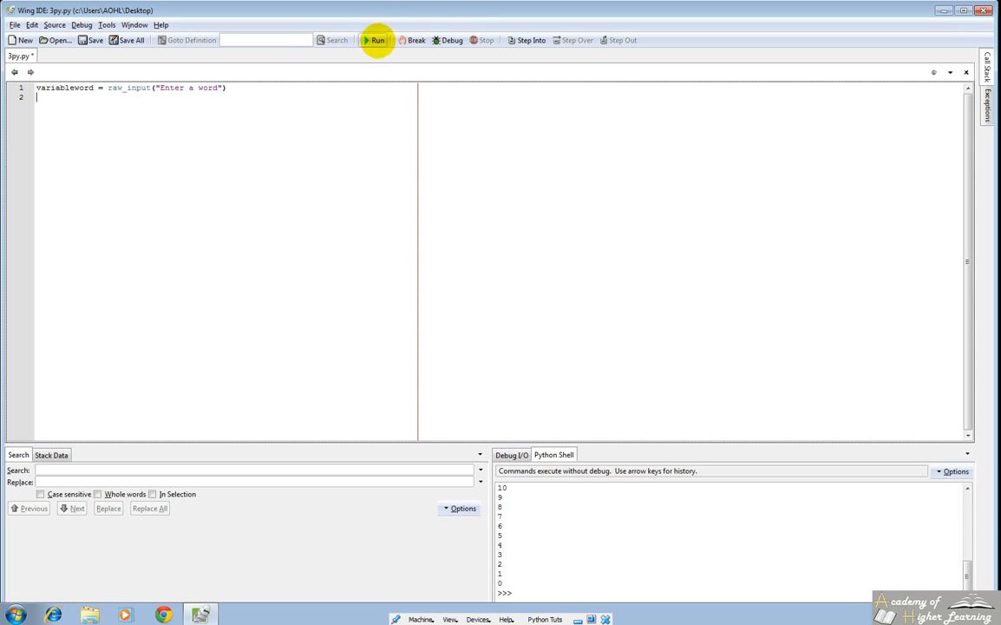
{"action": "left_click", "coordinate": [374, 41]}
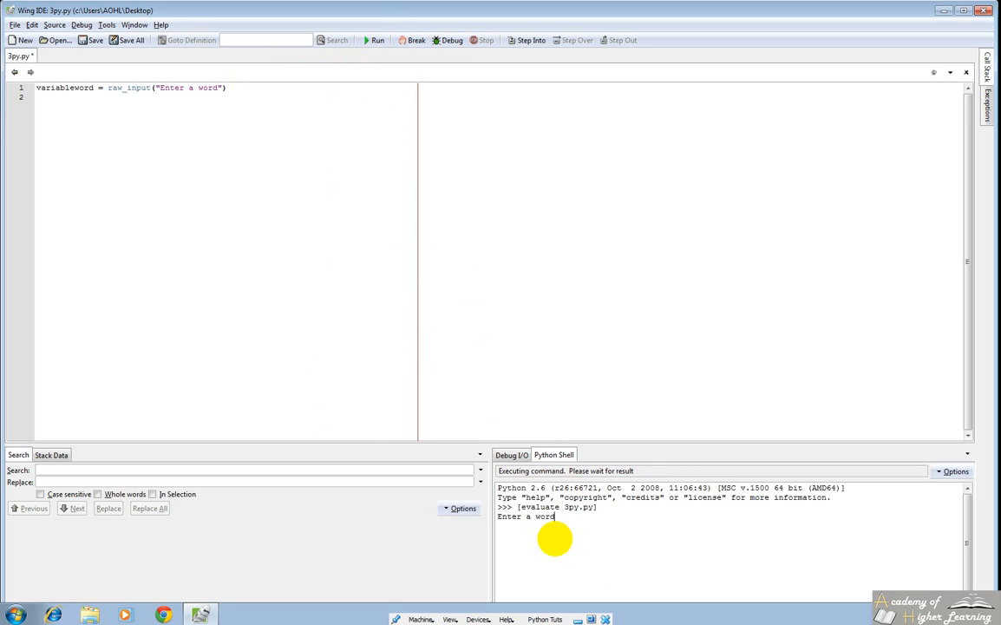
{"action": "left_click", "coordinate": [586, 525]}
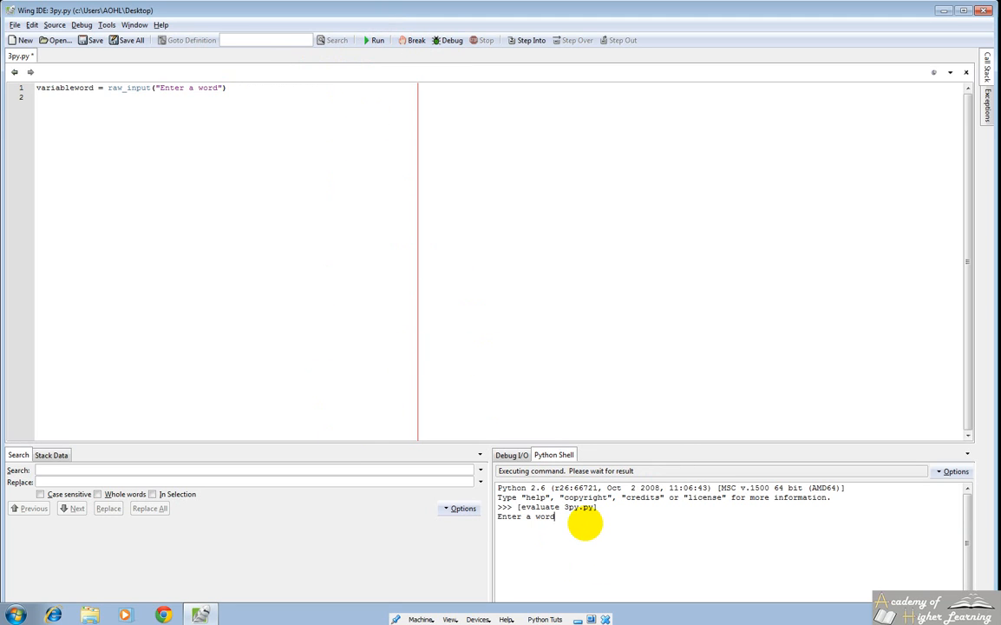
{"action": "type", "text": "the word"}
{"action": "key", "text": "Return"}
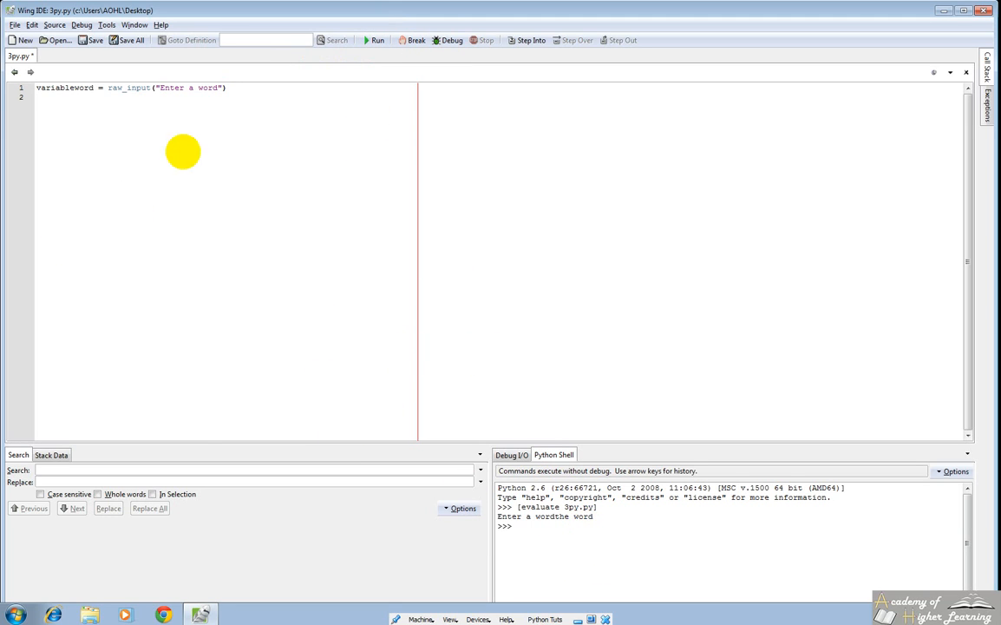
Add print variableword and rerun so the shell echoes the typed word
{"action": "left_click", "coordinate": [248, 103]}
{"action": "type", "text": "print variableword"}
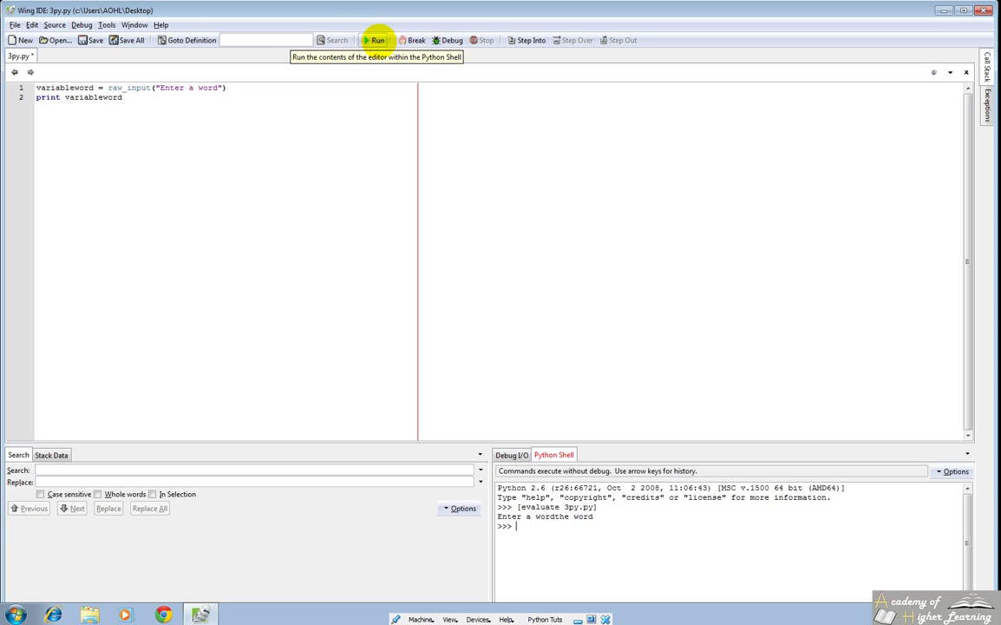
{"action": "left_click", "coordinate": [377, 40]}
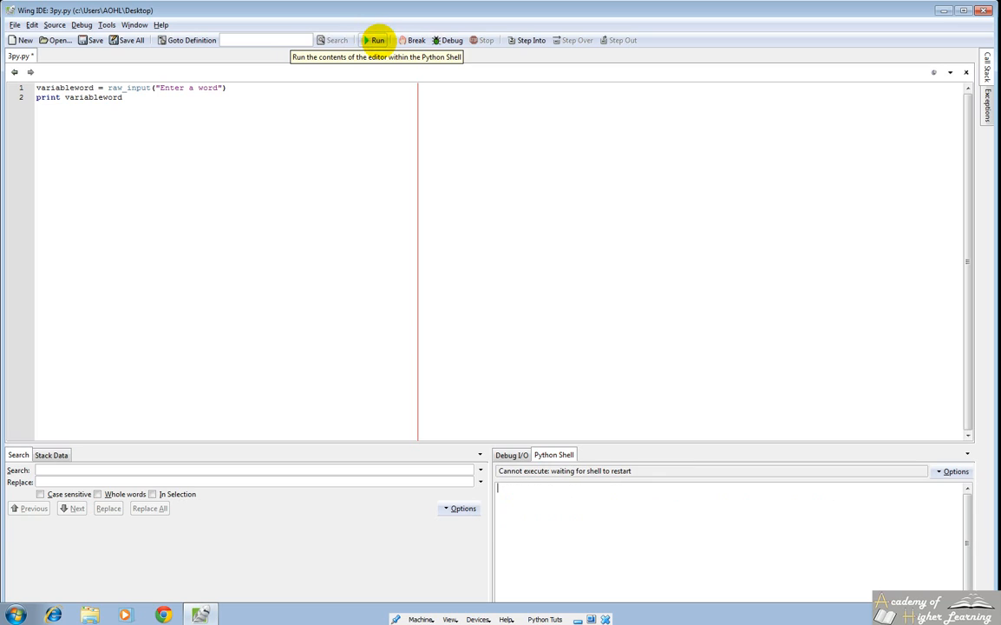
{"action": "type", "text": "the word"}
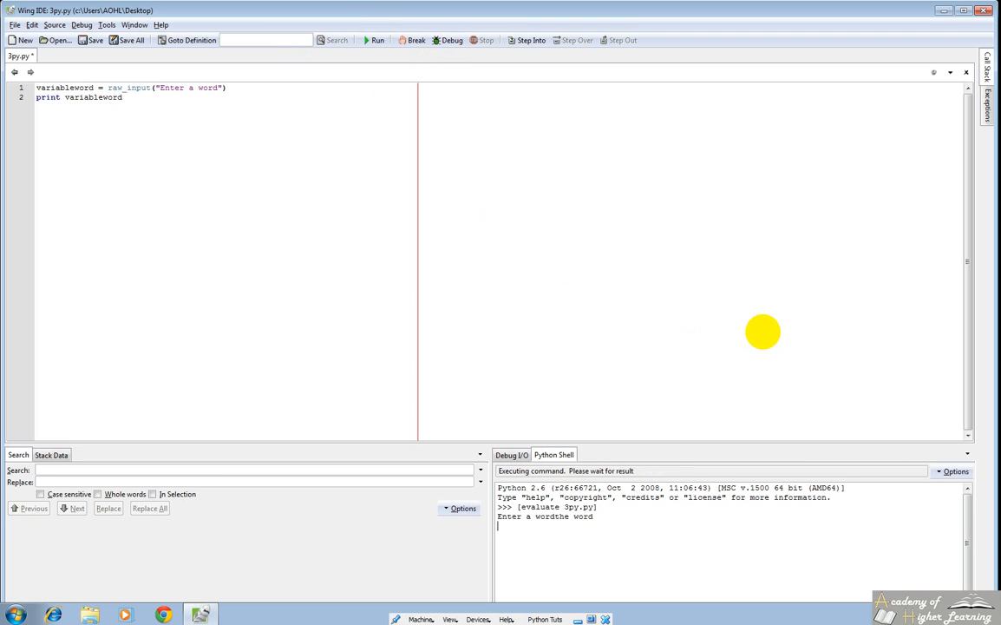
{"action": "key", "text": "Return"}
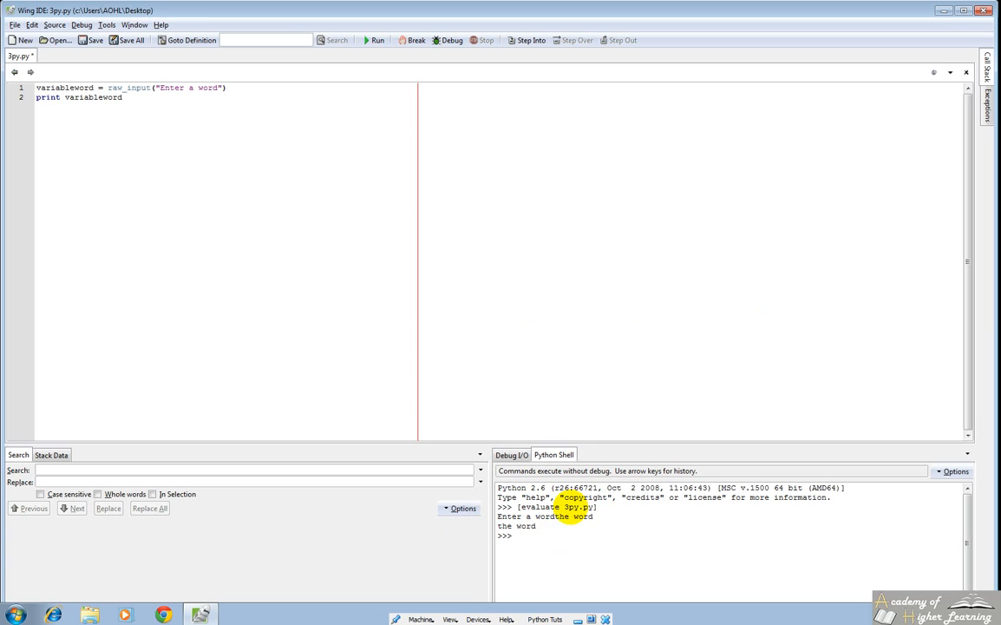
End the 'Enter a word' prompt with \n and rerun so the answer goes on its own line
{"action": "left_click_drag", "start_coordinate": [498, 516], "coordinate": [594, 517]}
{"action": "left_click", "coordinate": [553, 521]}
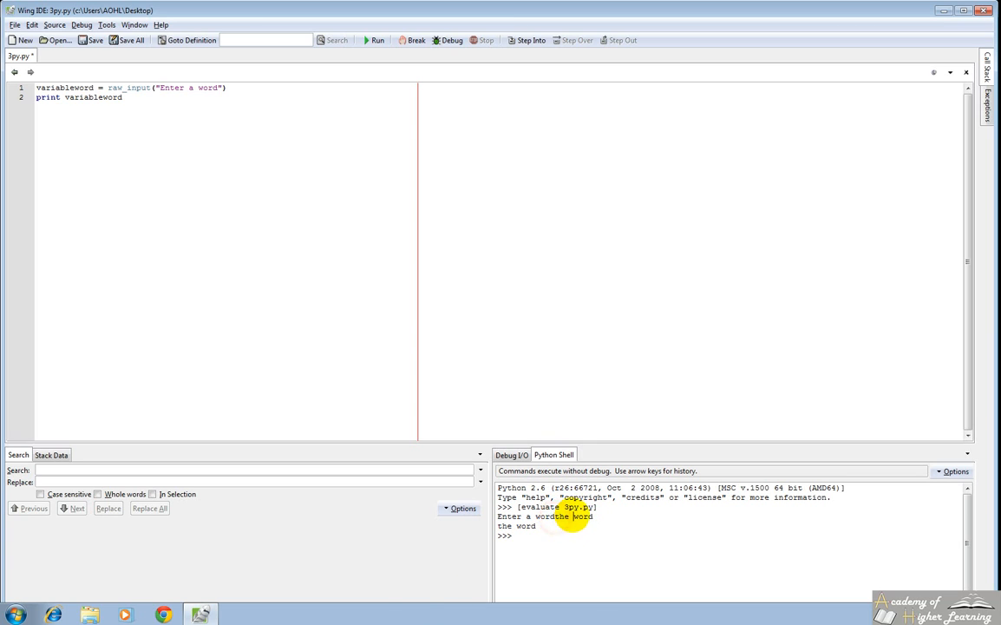
{"action": "left_click_drag", "start_coordinate": [571, 516], "coordinate": [498, 527]}
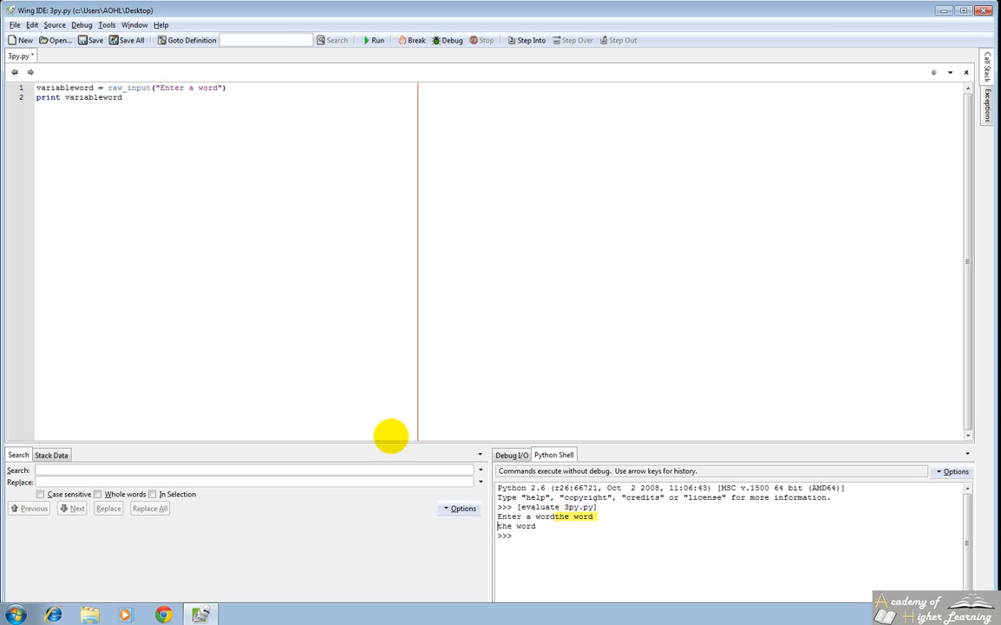
{"action": "left_click", "coordinate": [218, 88]}
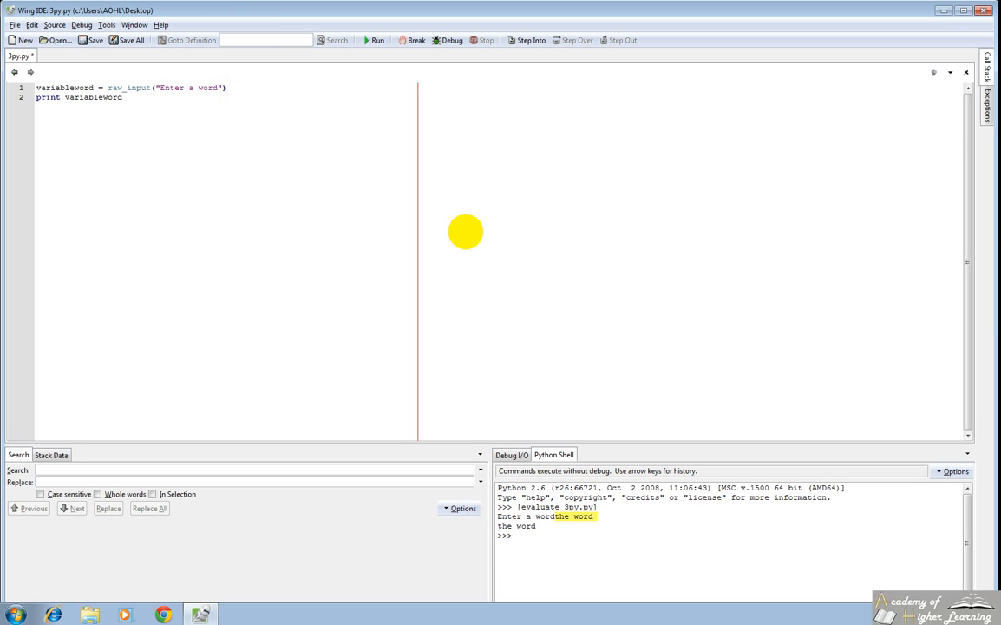
{"action": "type", "text": "/n"}
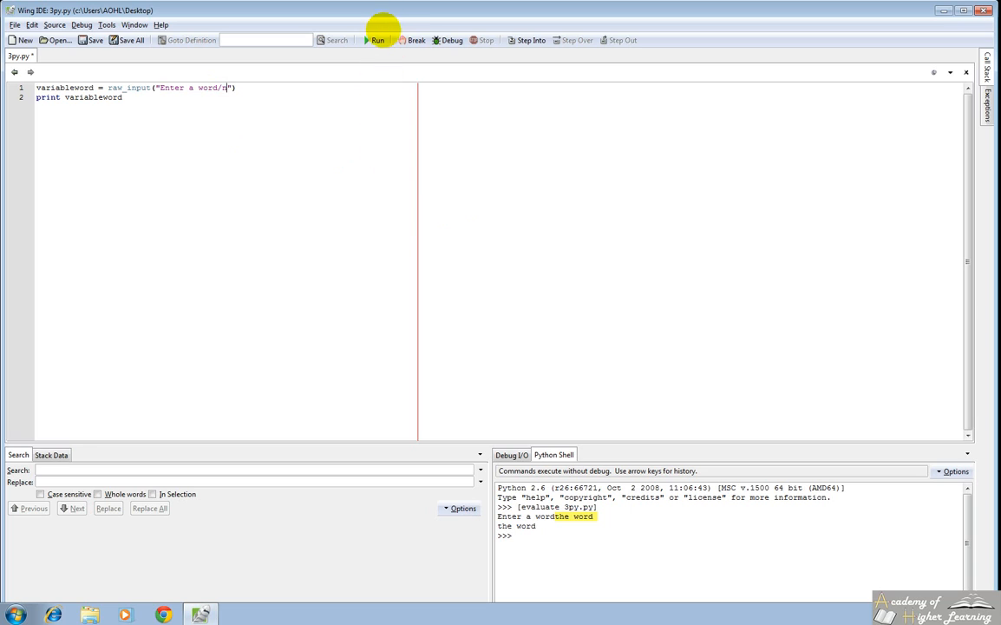
{"action": "left_click", "coordinate": [377, 40]}
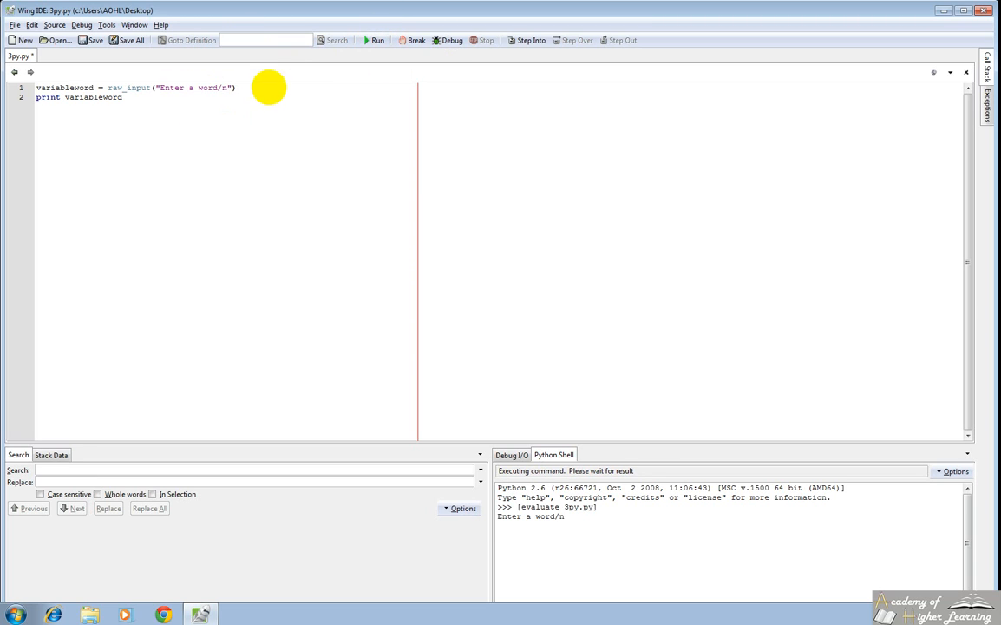
{"action": "left_click", "coordinate": [222, 88]}
{"action": "type", "text": "\\"}
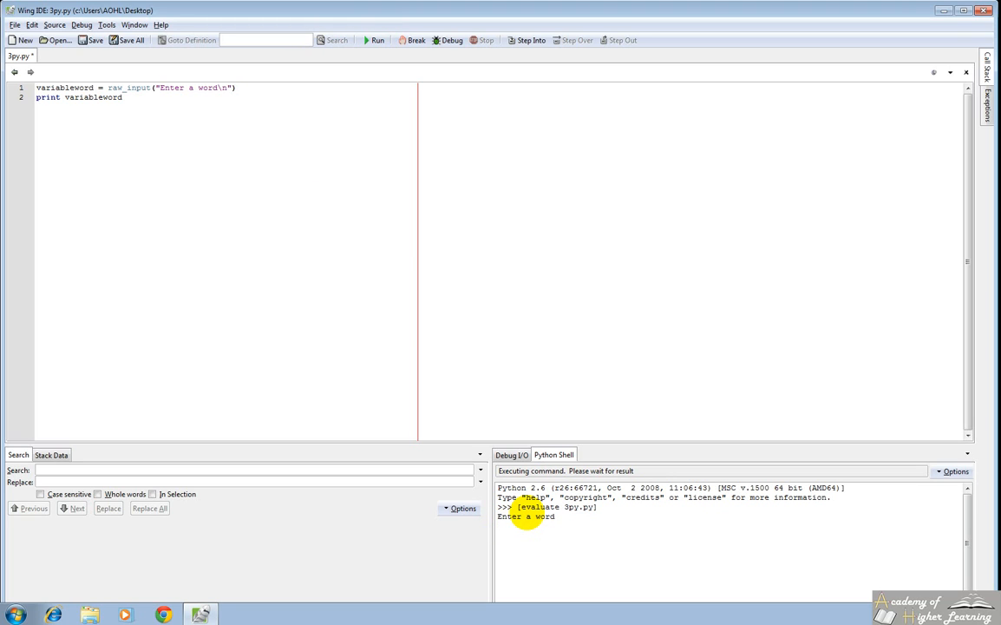
{"action": "type", "text": "ewline"}
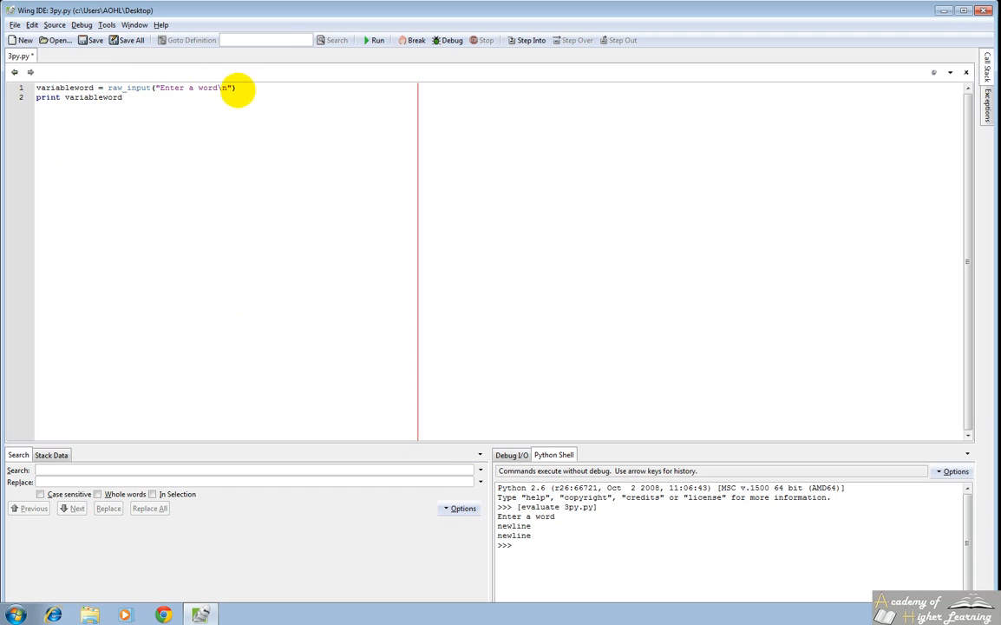
Append \n\n\n enter a word twice to the prompt string and run the script
{"action": "left_click", "coordinate": [224, 88]}
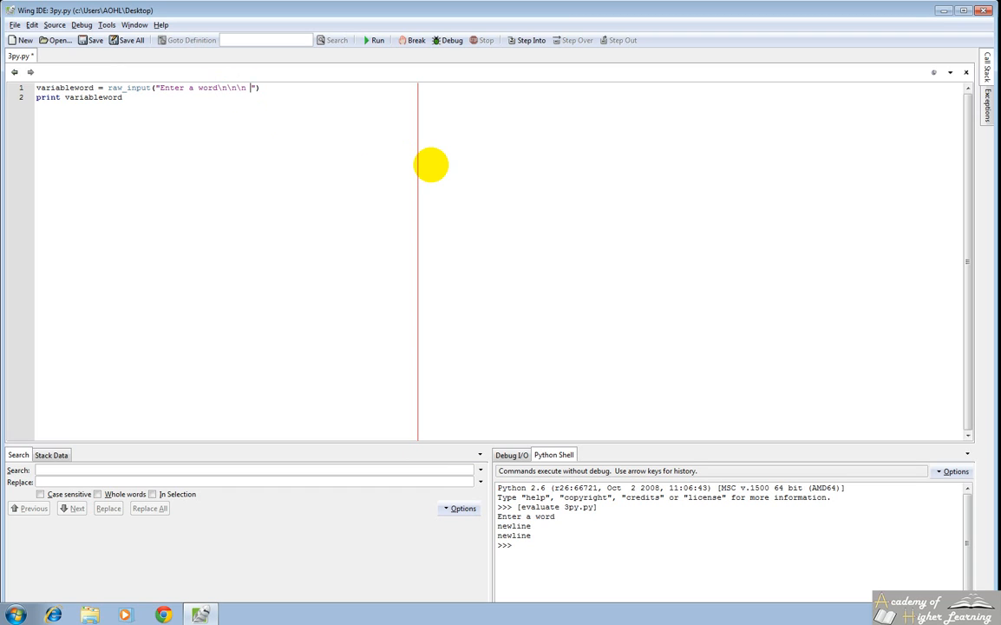
{"action": "type", "text": "er a word \\n\\n\\n enter a word     enter a word"}
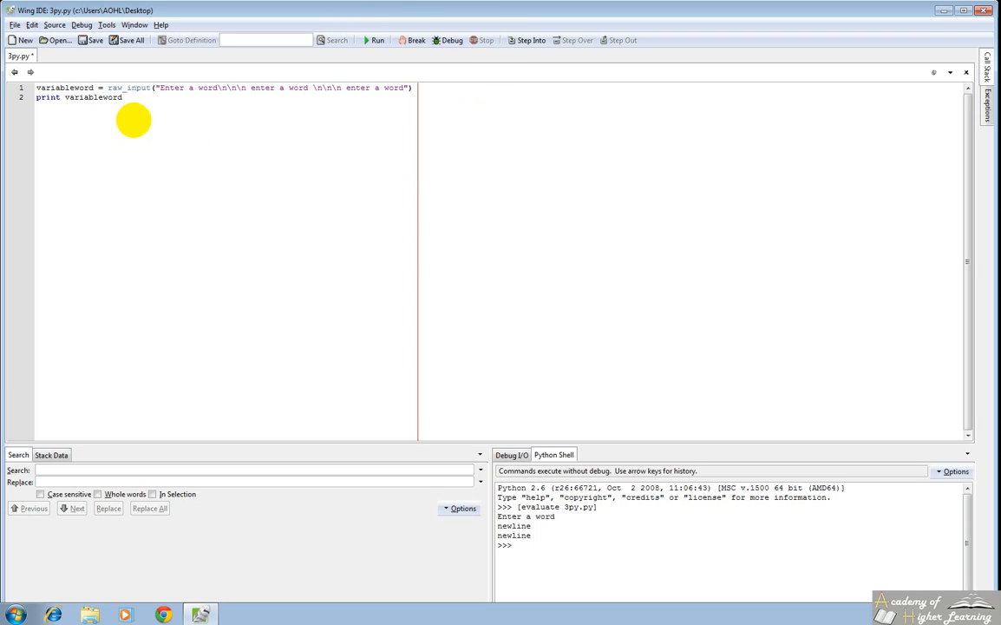
{"action": "left_click", "coordinate": [376, 40]}
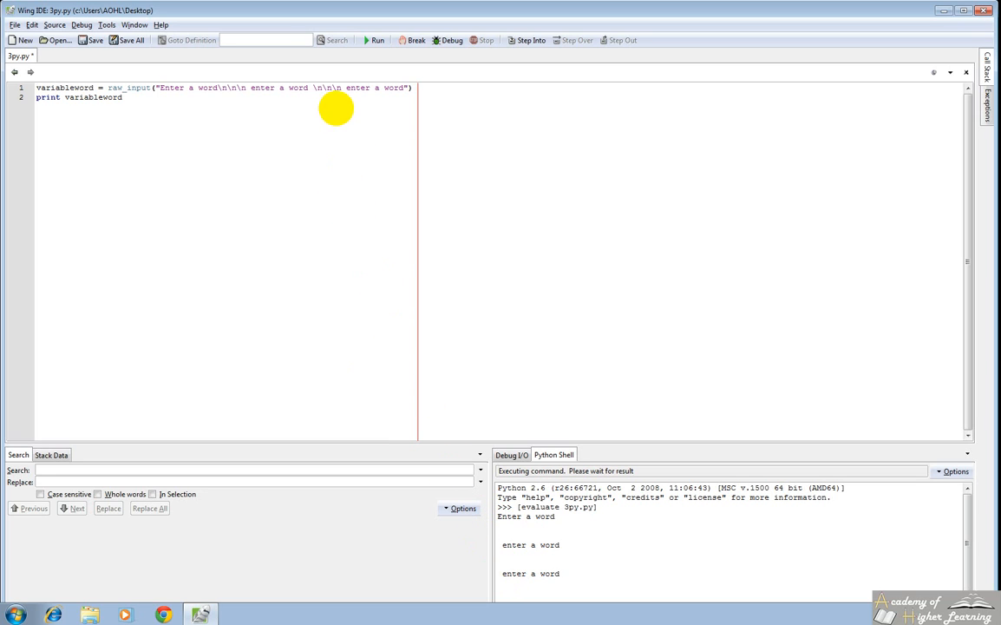
Remove the extra spaces after the newlines and rerun so each phrase starts its line
{"action": "left_click", "coordinate": [347, 86]}
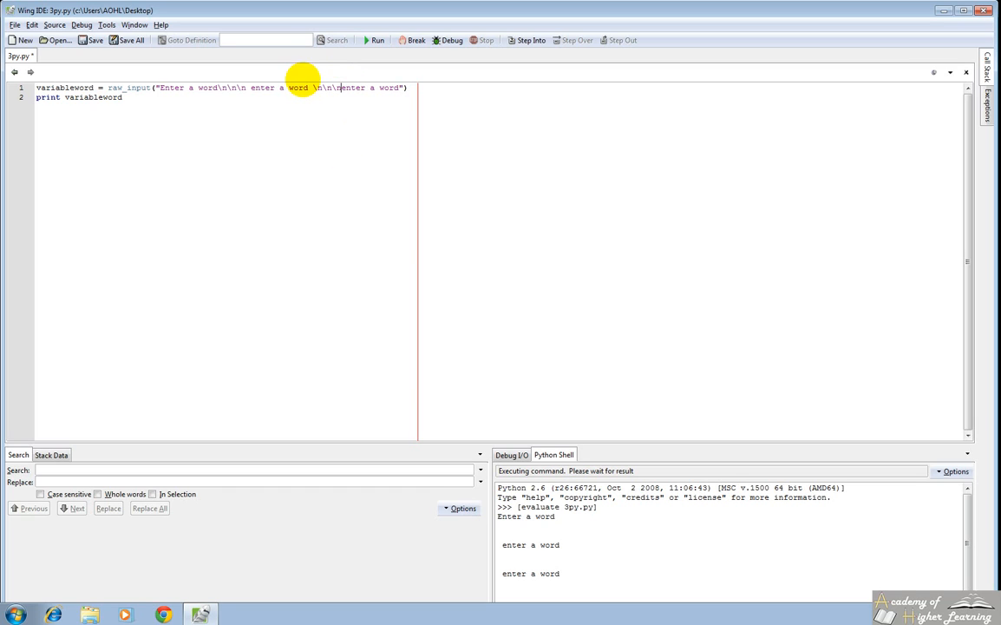
{"action": "key", "text": "BackSpace"}
{"action": "left_click", "coordinate": [250, 87]}
{"action": "key", "text": "BackSpace"}
{"action": "left_click", "coordinate": [376, 40]}
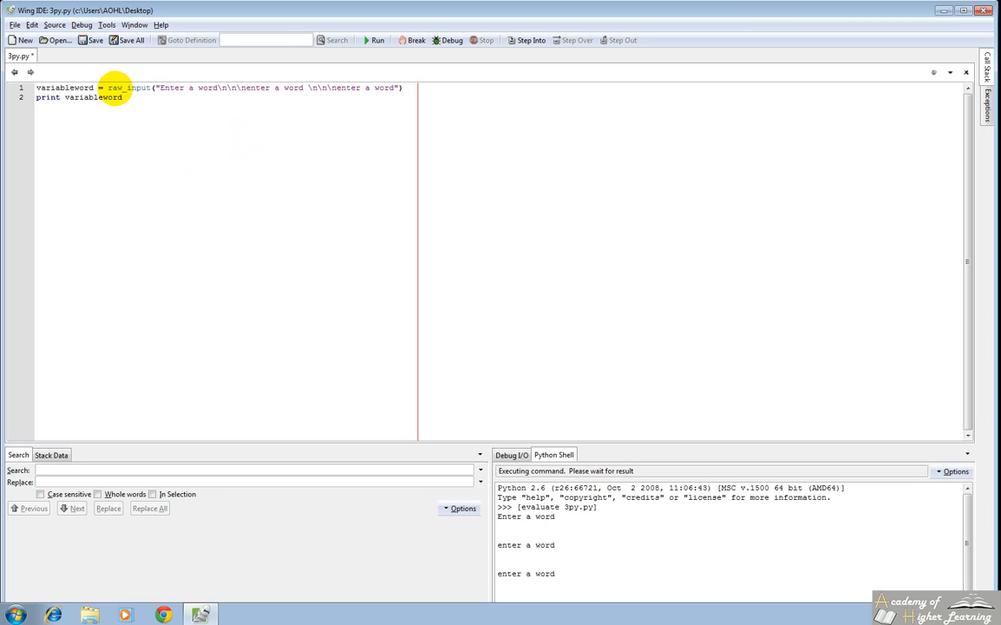
{"action": "triple_click", "coordinate": [139, 89]}
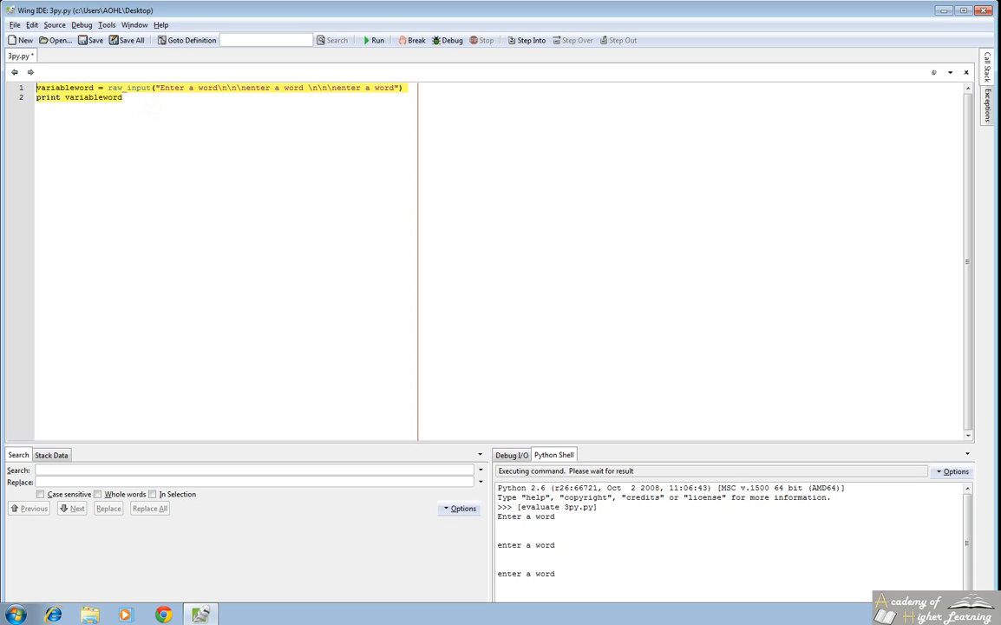
{"action": "left_click", "coordinate": [325, 248]}
{"action": "left_click", "coordinate": [325, 248]}
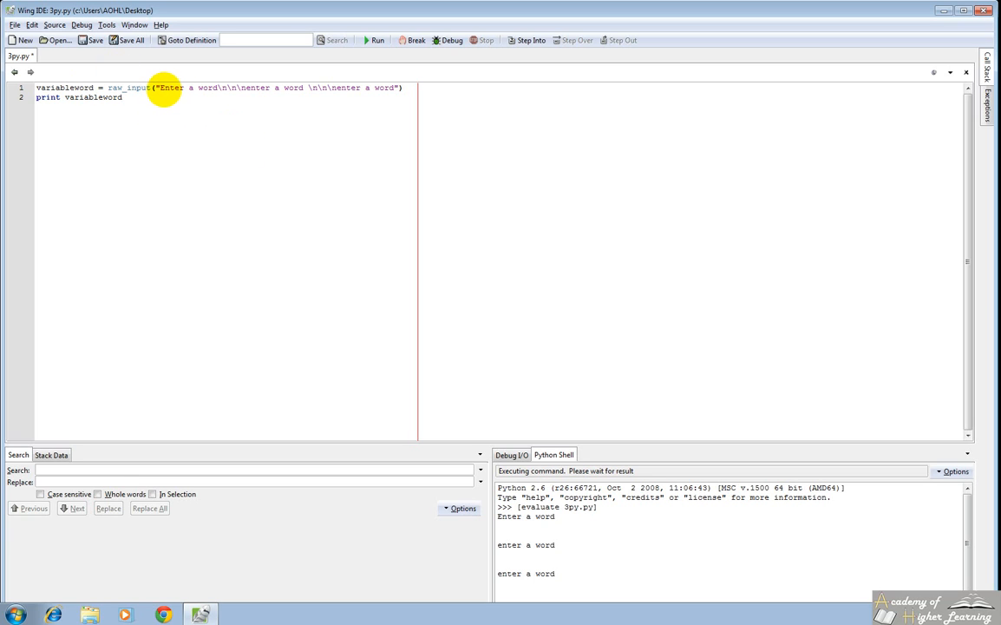
{"action": "left_click", "coordinate": [162, 88]}
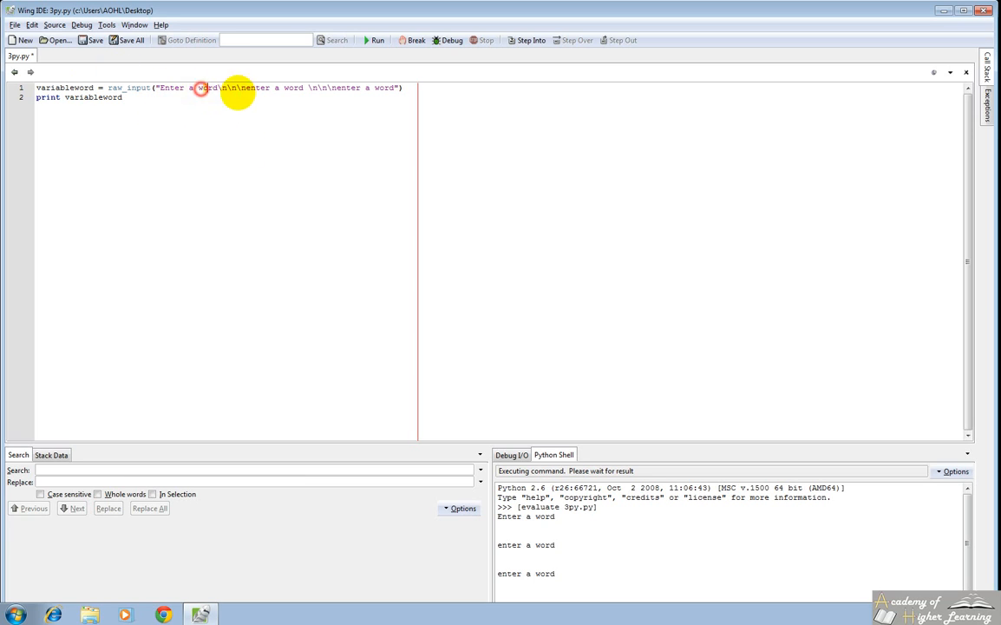
Change the prompt to 'Enter a number' and run it, entering 5 so the shell echoes 5
{"action": "left_click_drag", "start_coordinate": [201, 88], "coordinate": [382, 83]}
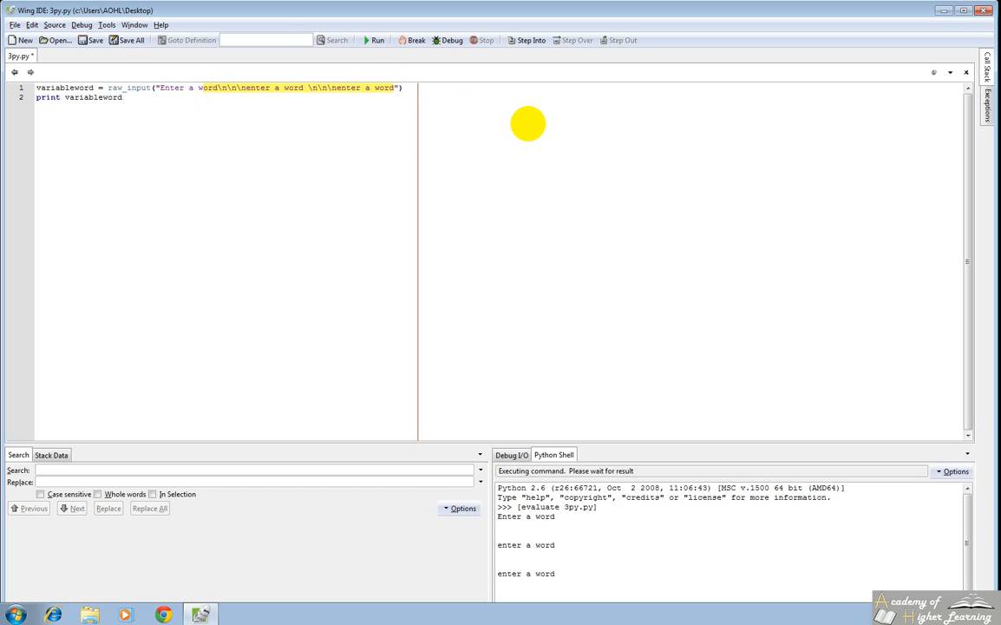
{"action": "key", "text": "BackSpace"}
{"action": "type", "text": "numer"}
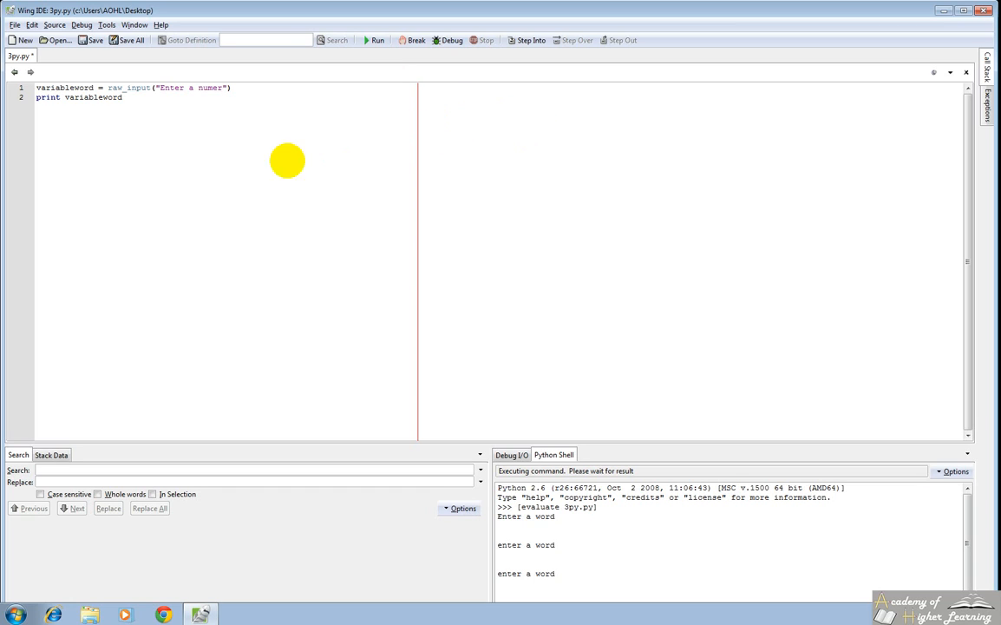
{"action": "left_click", "coordinate": [211, 87]}
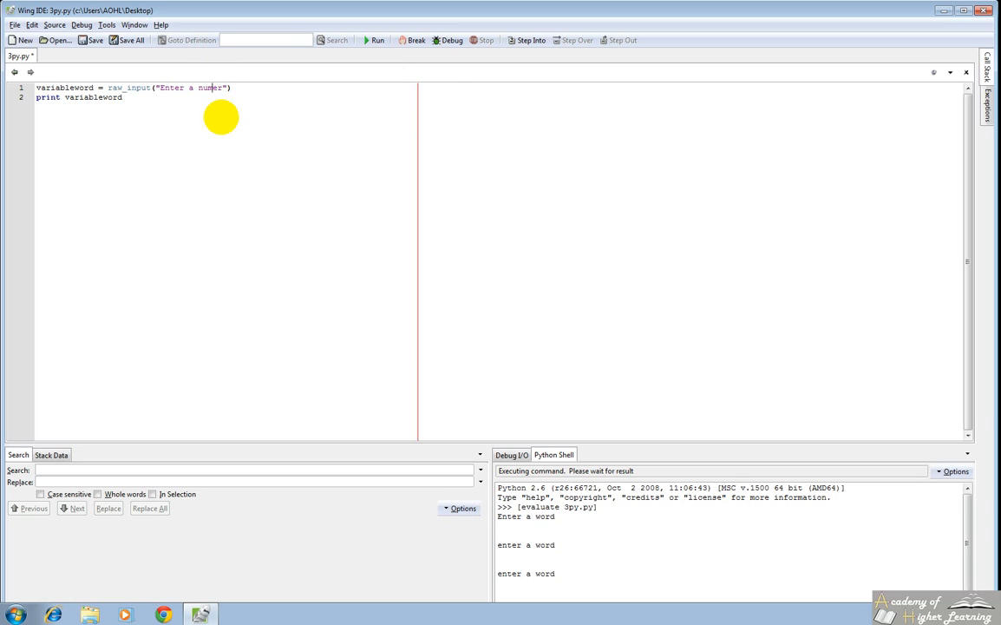
{"action": "type", "text": "b"}
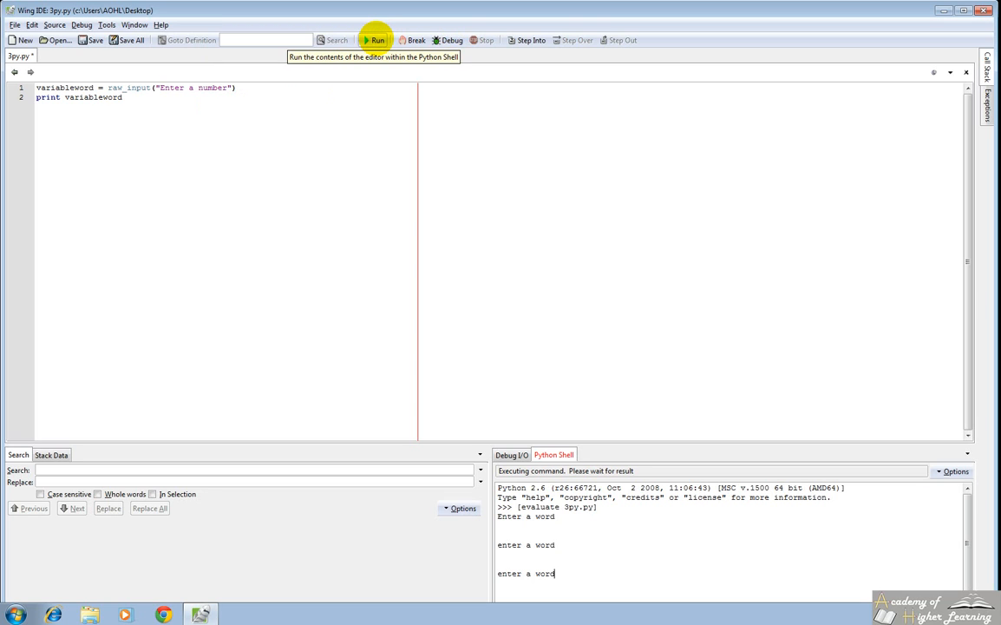
{"action": "left_click", "coordinate": [374, 40]}
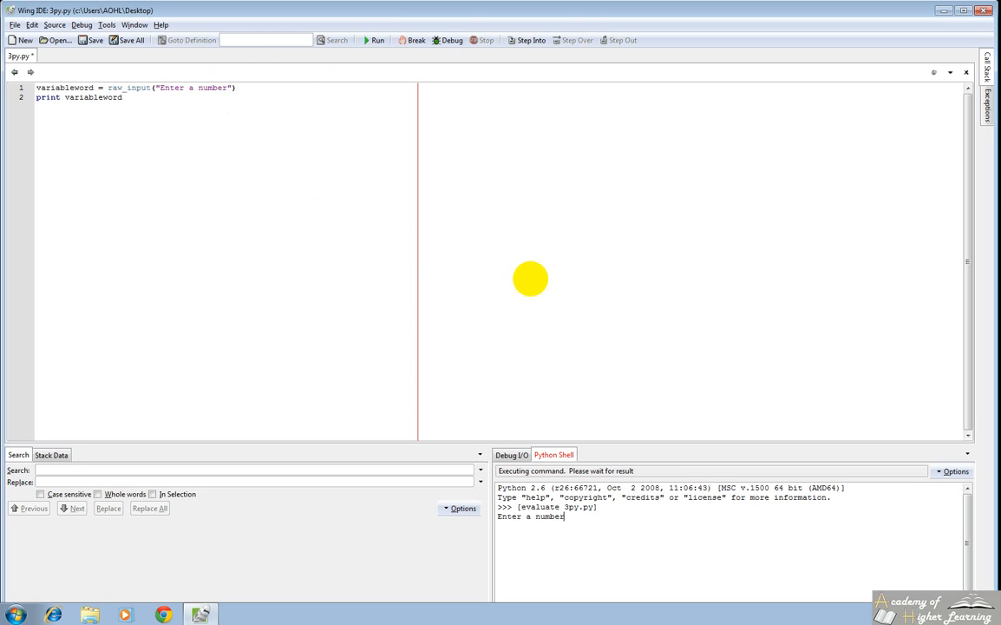
{"action": "type", "text": "5"}
{"action": "key", "text": "Return"}
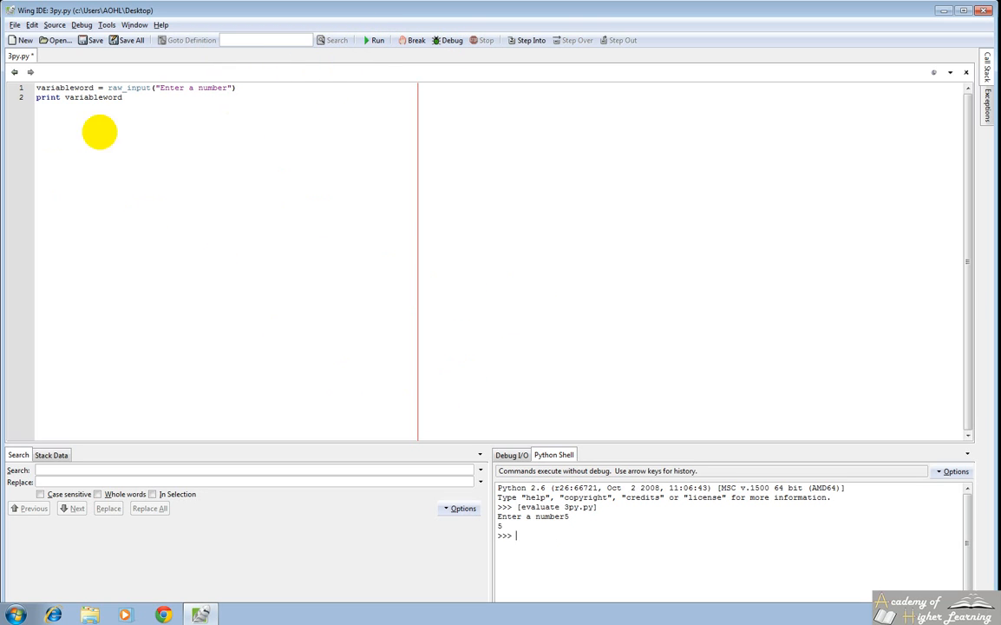
{"action": "left_click", "coordinate": [90, 98]}
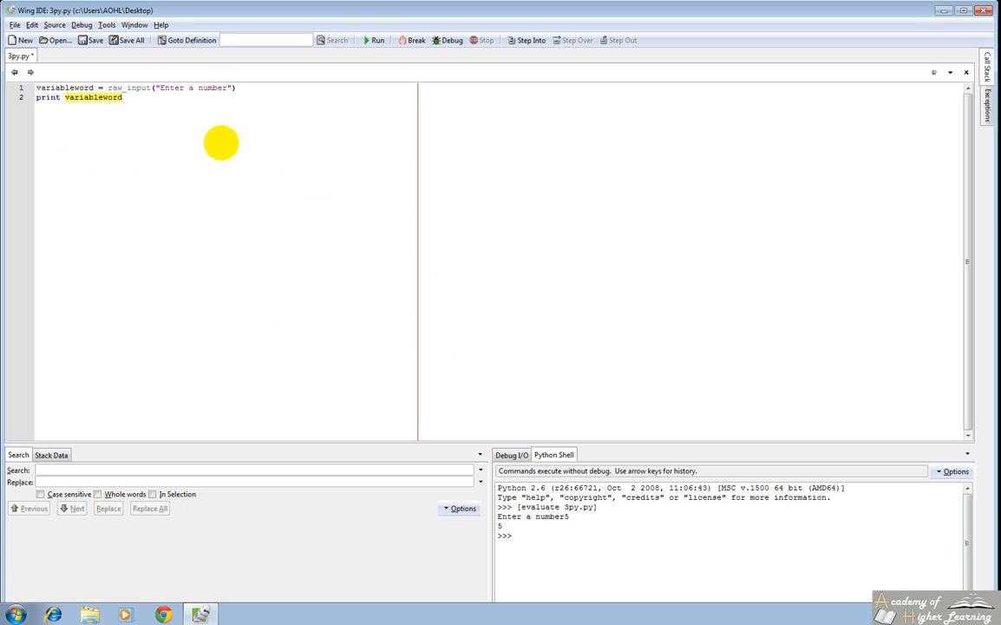
Insert line 2 with plus5 = variableword + 5 above the print statement
{"action": "left_click", "coordinate": [232, 112]}
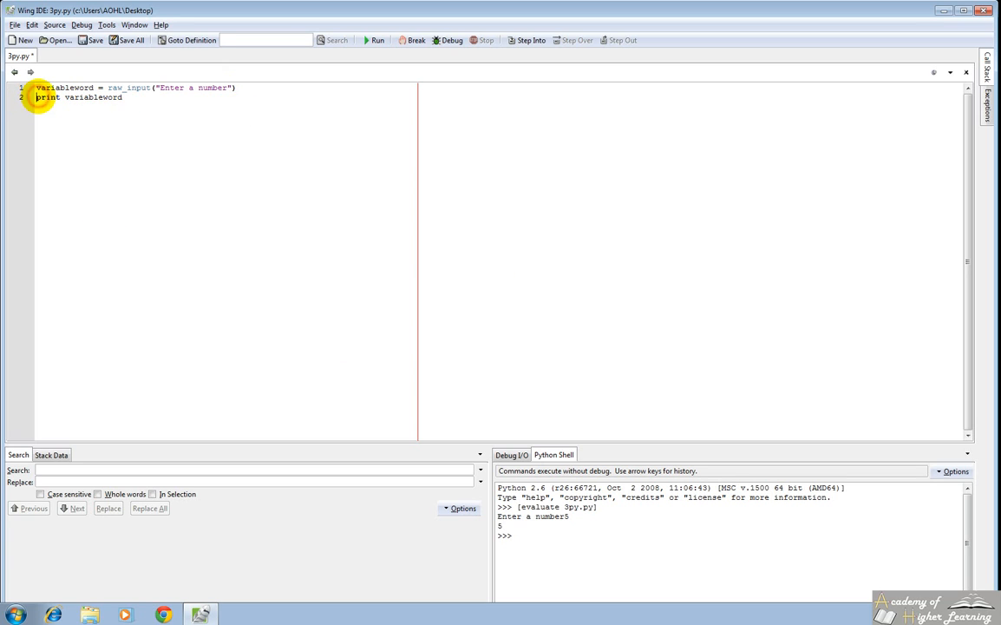
{"action": "key", "text": "Return"}
{"action": "type", "text": "ty"}
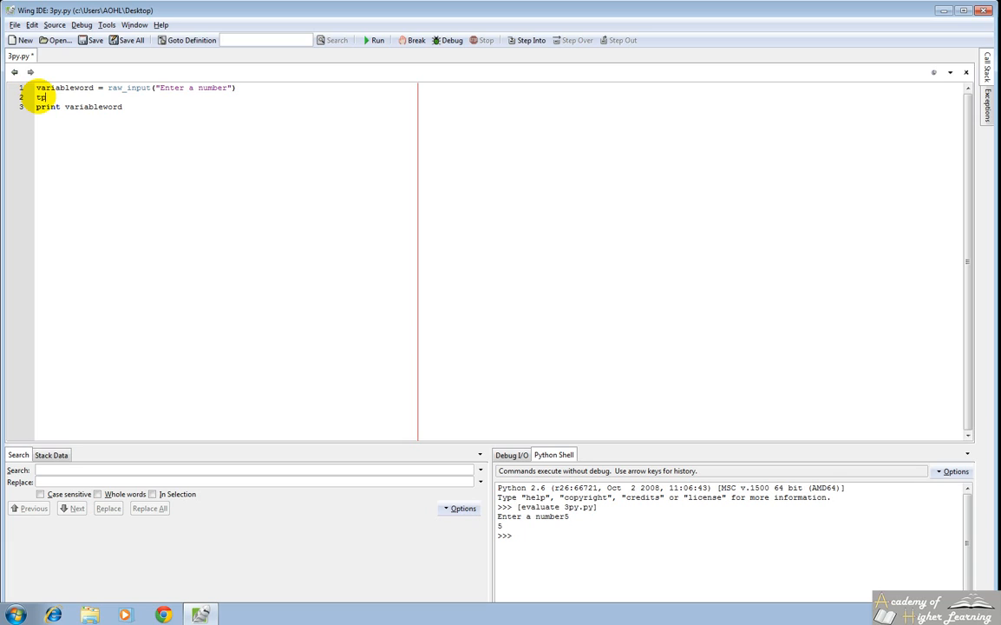
{"action": "key", "text": "BackSpace"}
{"action": "type", "text": "sp"}
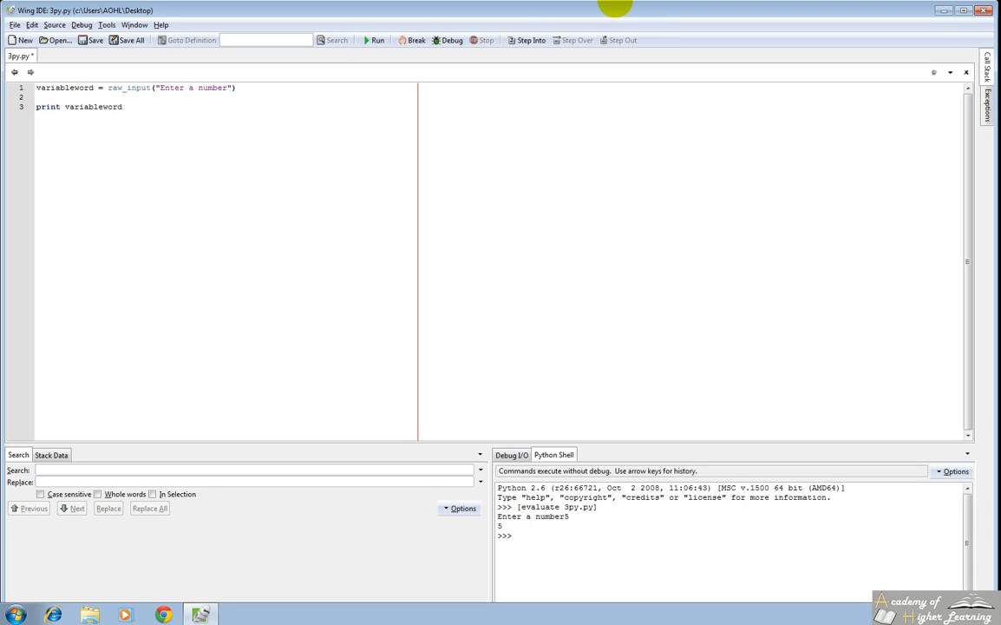
{"action": "type", "text": "Spl"}
{"action": "type", "text": "iu"}
{"action": "key", "text": "BackSpace"}
{"action": "key", "text": "BackSpace"}
{"action": "key", "text": "BackSpace"}
{"action": "type", "text": "plus5 = "}
{"action": "type", "text": "variableword +"}
Run with input 10, hitting the str-plus-int TypeError, and highlight the raw_input call
{"action": "left_click", "coordinate": [378, 40]}
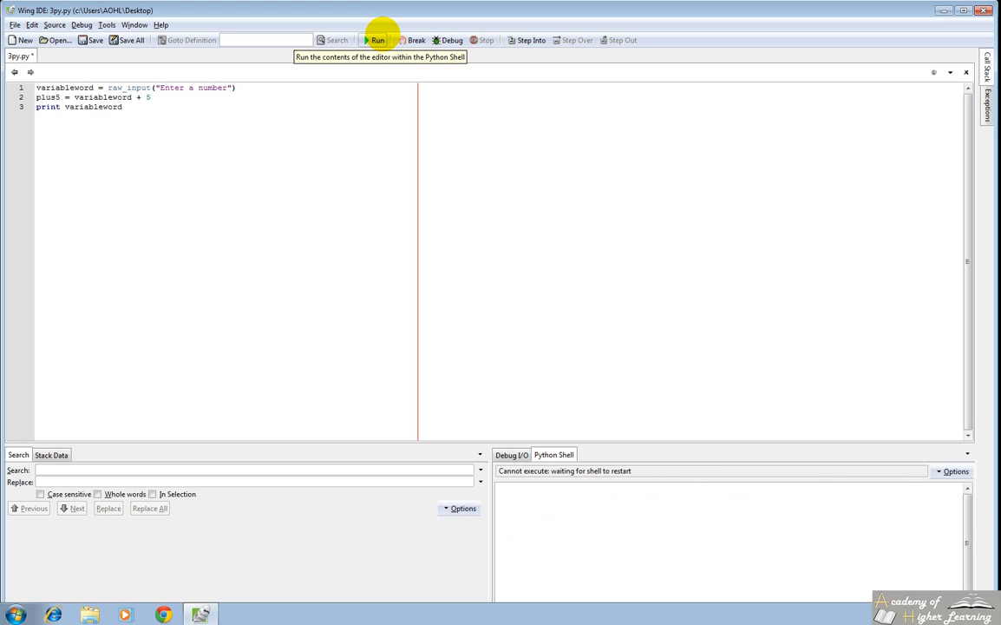
{"action": "left_click", "coordinate": [720, 560]}
{"action": "type", "text": "10"}
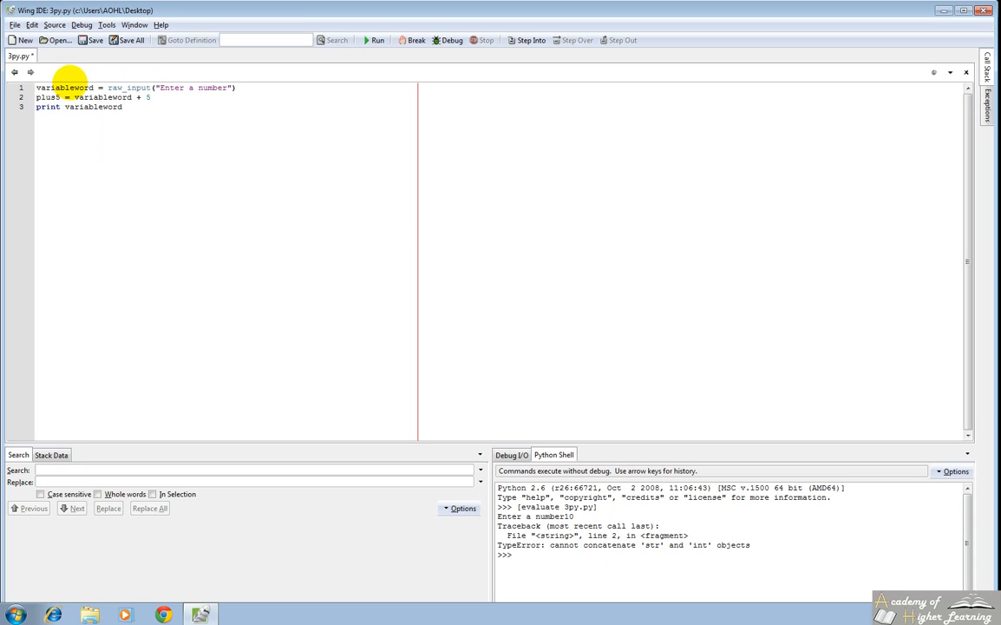
{"action": "double_click", "coordinate": [70, 86]}
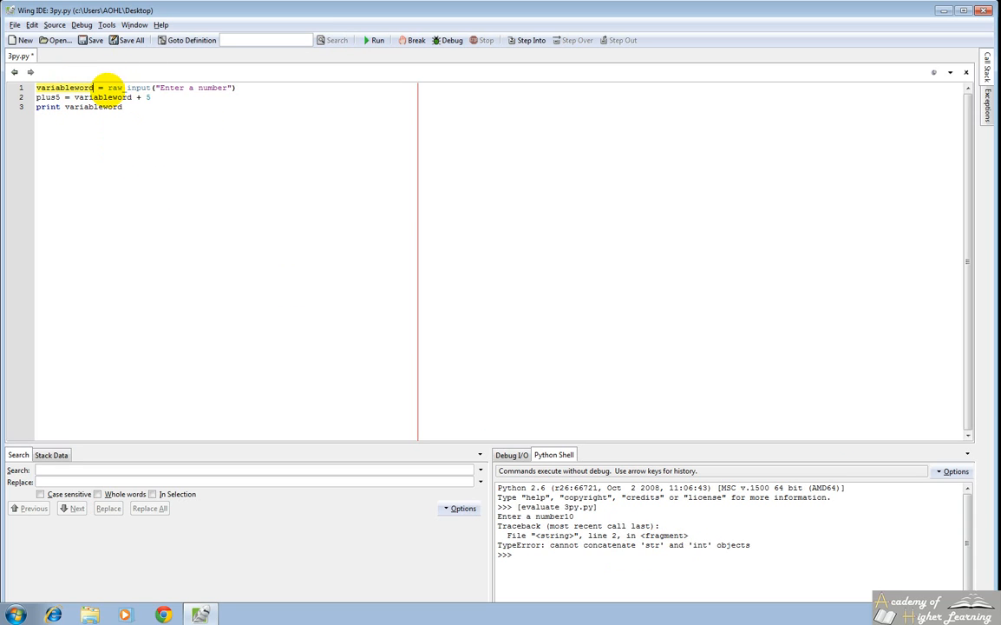
{"action": "left_click_drag", "start_coordinate": [108, 86], "coordinate": [225, 86]}
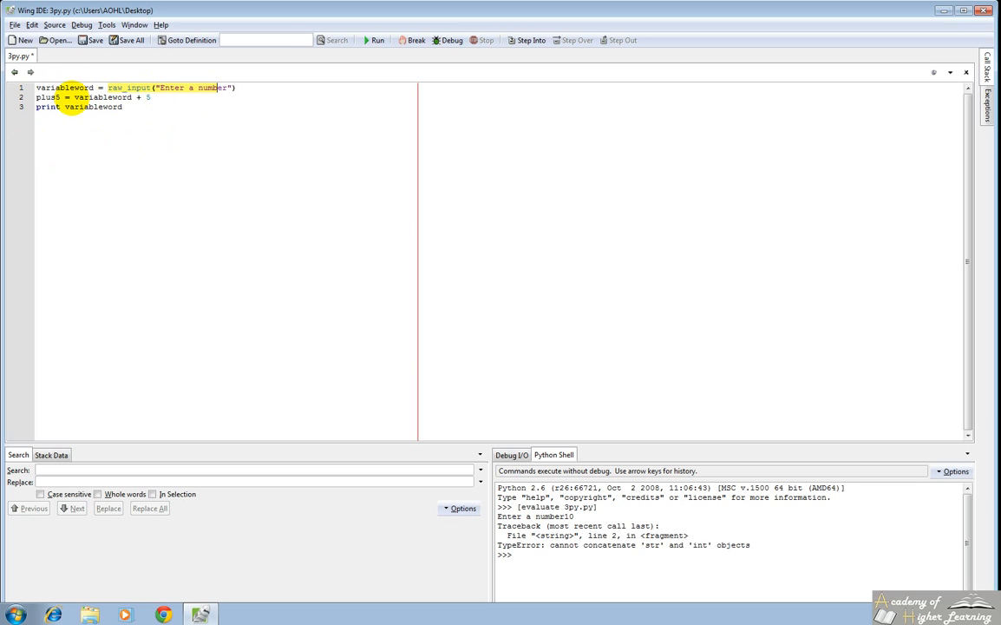
Wrap variableword in int(), print plus5 instead, and run with 10 to get 15
{"action": "left_click", "coordinate": [74, 97]}
{"action": "type", "text": "int("}
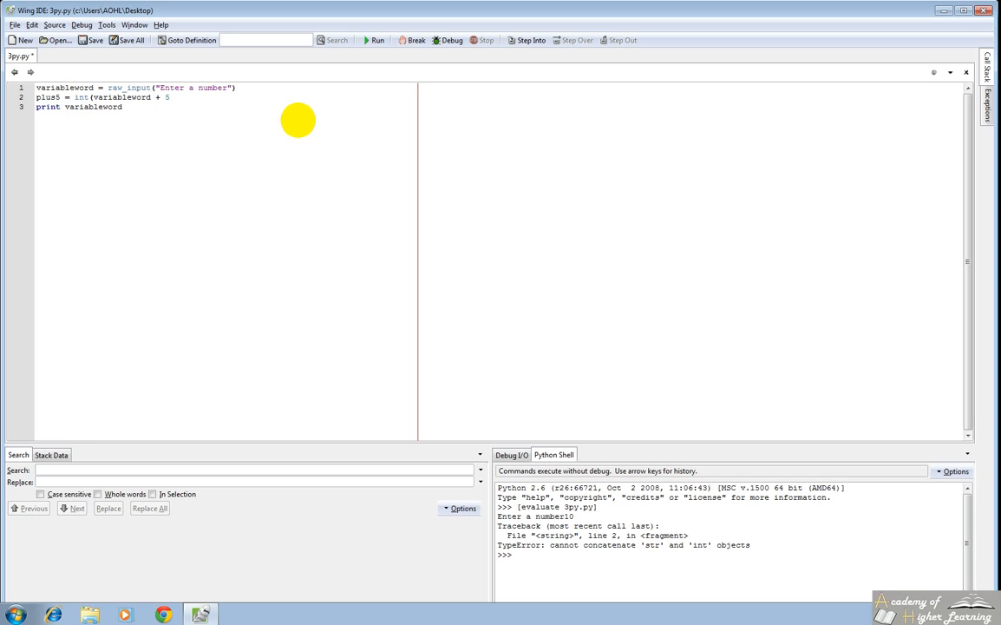
{"action": "type", "text": ")"}
{"action": "left_click", "coordinate": [377, 40]}
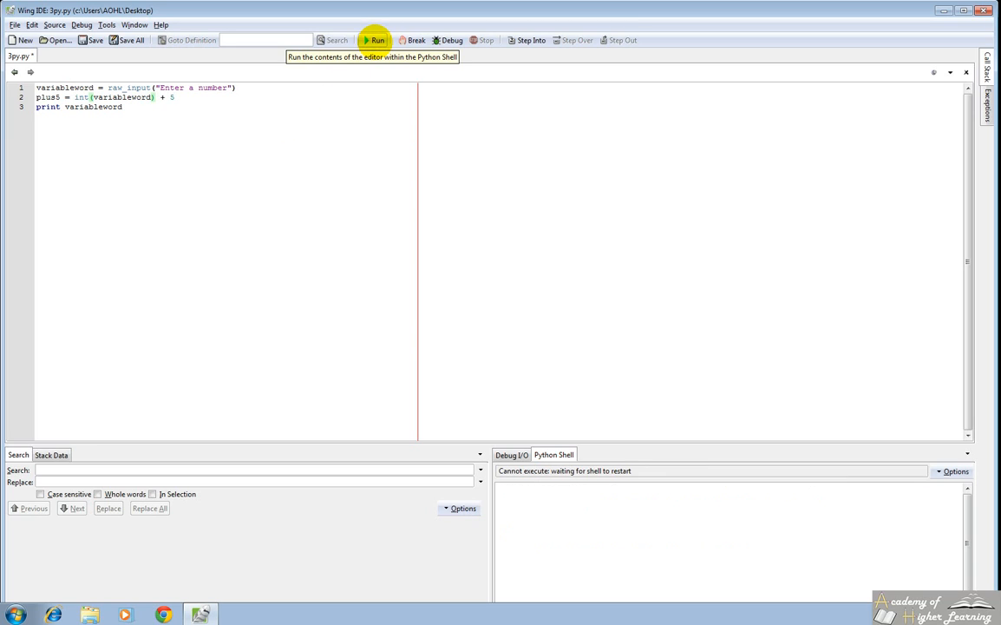
{"action": "double_click", "coordinate": [93, 105]}
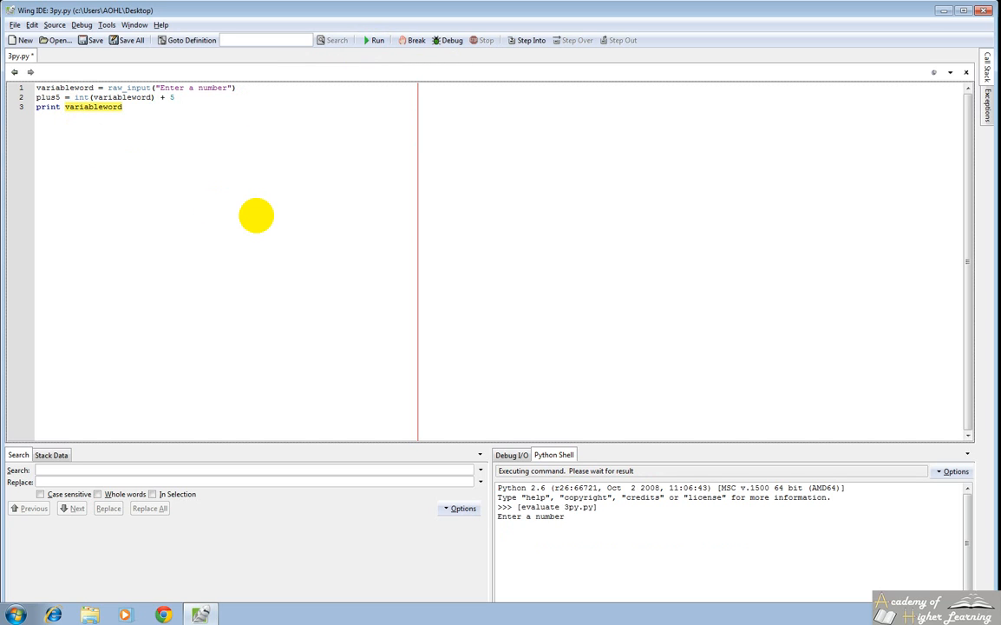
{"action": "type", "text": "plus5"}
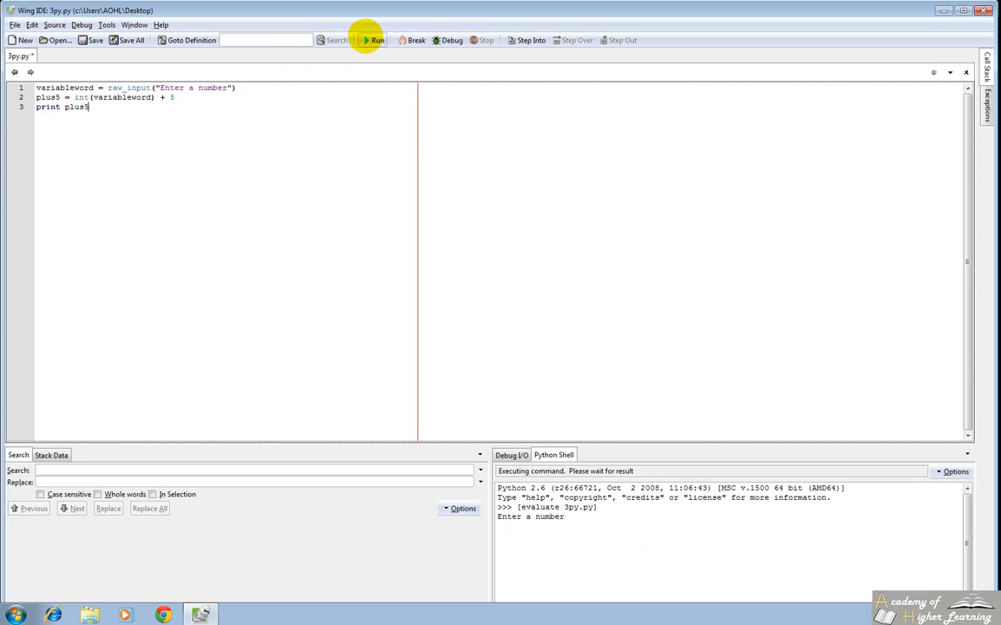
{"action": "left_click", "coordinate": [376, 40]}
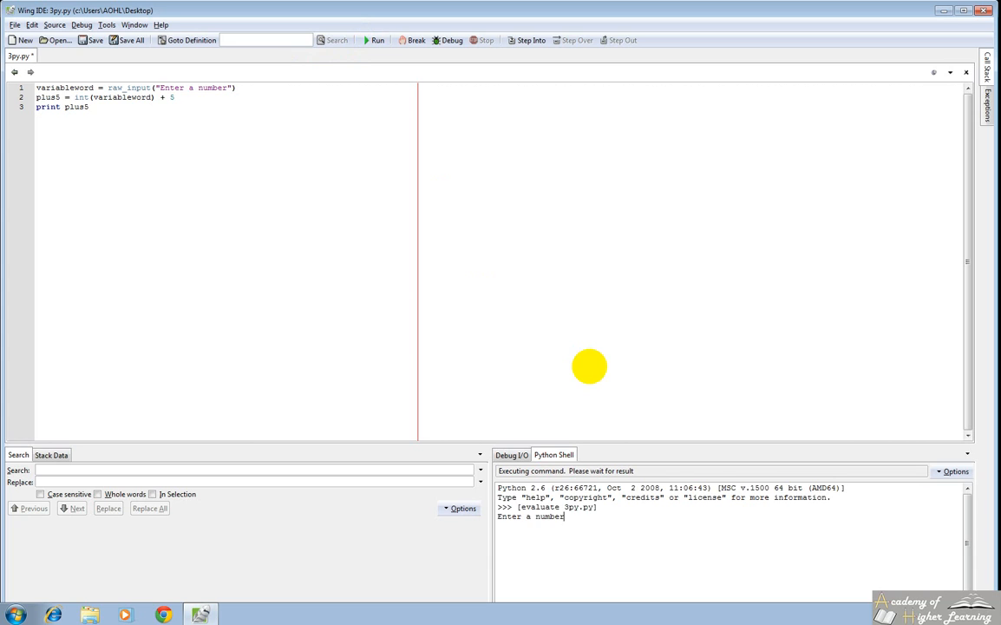
{"action": "type", "text": "10"}
{"action": "key", "text": "Return"}
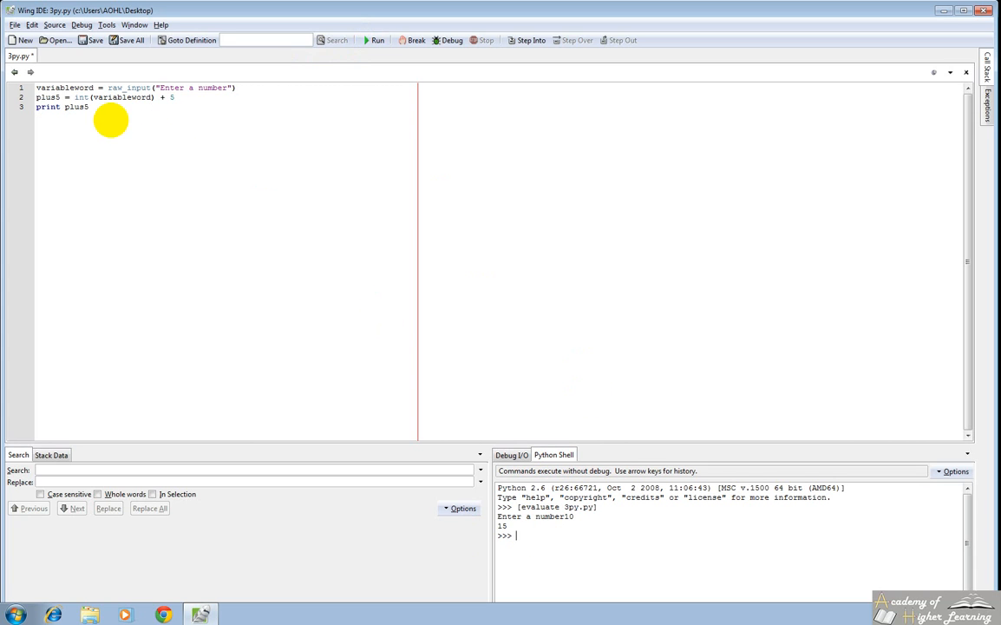
Use float(variableword) + 5.0 and run with 10 so the shell prints 15.0
{"action": "double_click", "coordinate": [80, 97]}
{"action": "type", "text": "float"}
{"action": "left_click", "coordinate": [199, 88]}
{"action": "type", "text": "0"}
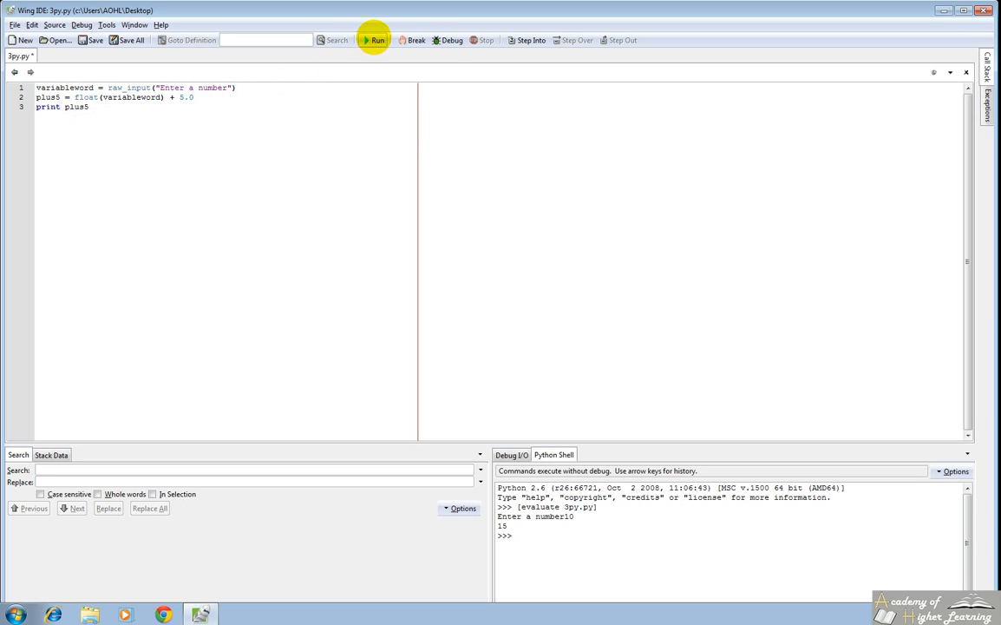
{"action": "left_click", "coordinate": [376, 40]}
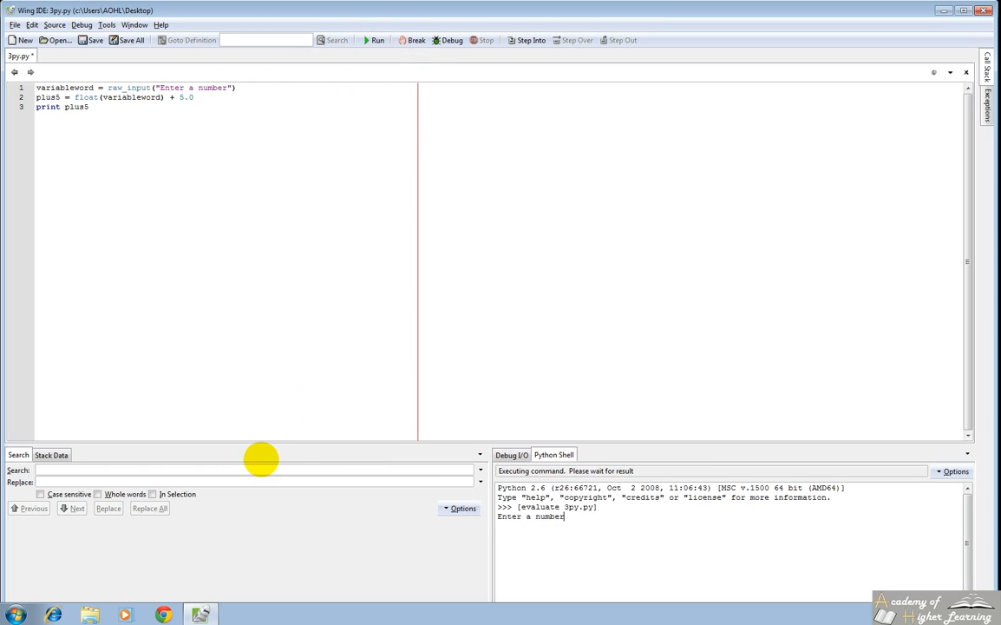
{"action": "type", "text": "10"}
{"action": "key", "text": "Return"}
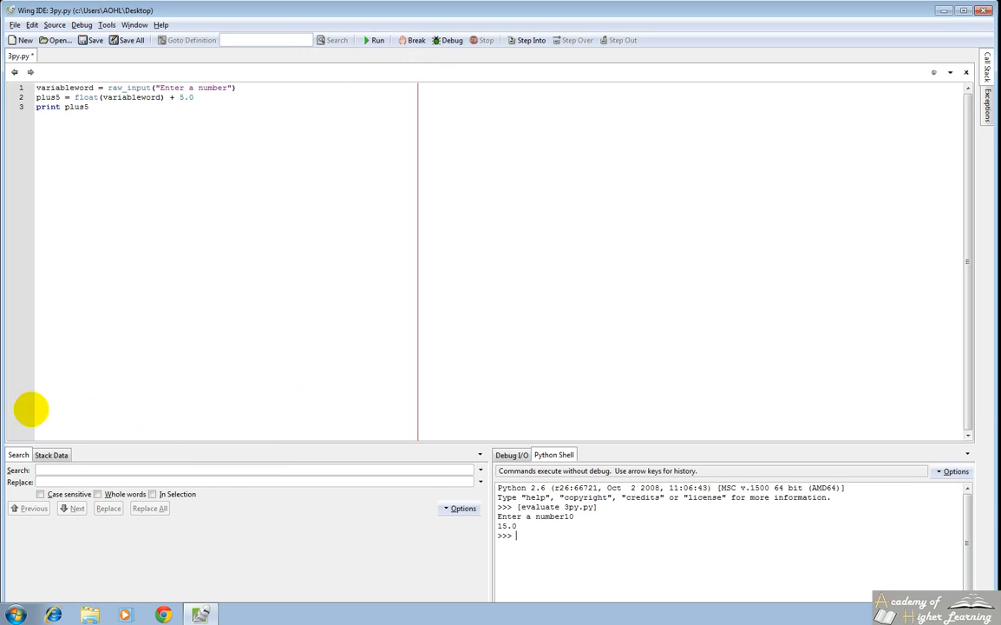
{"action": "left_click", "coordinate": [204, 97]}
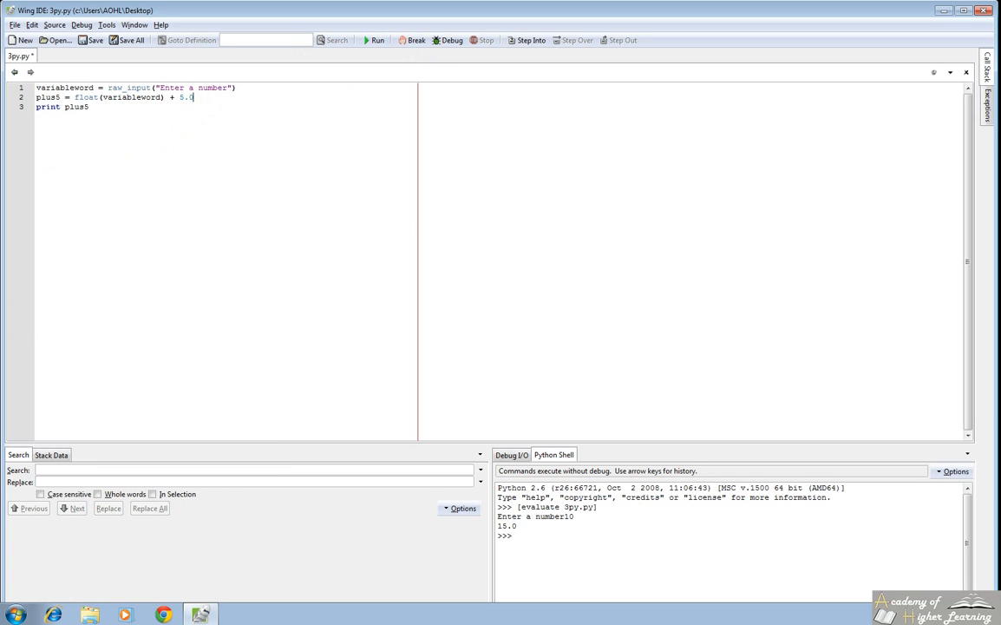